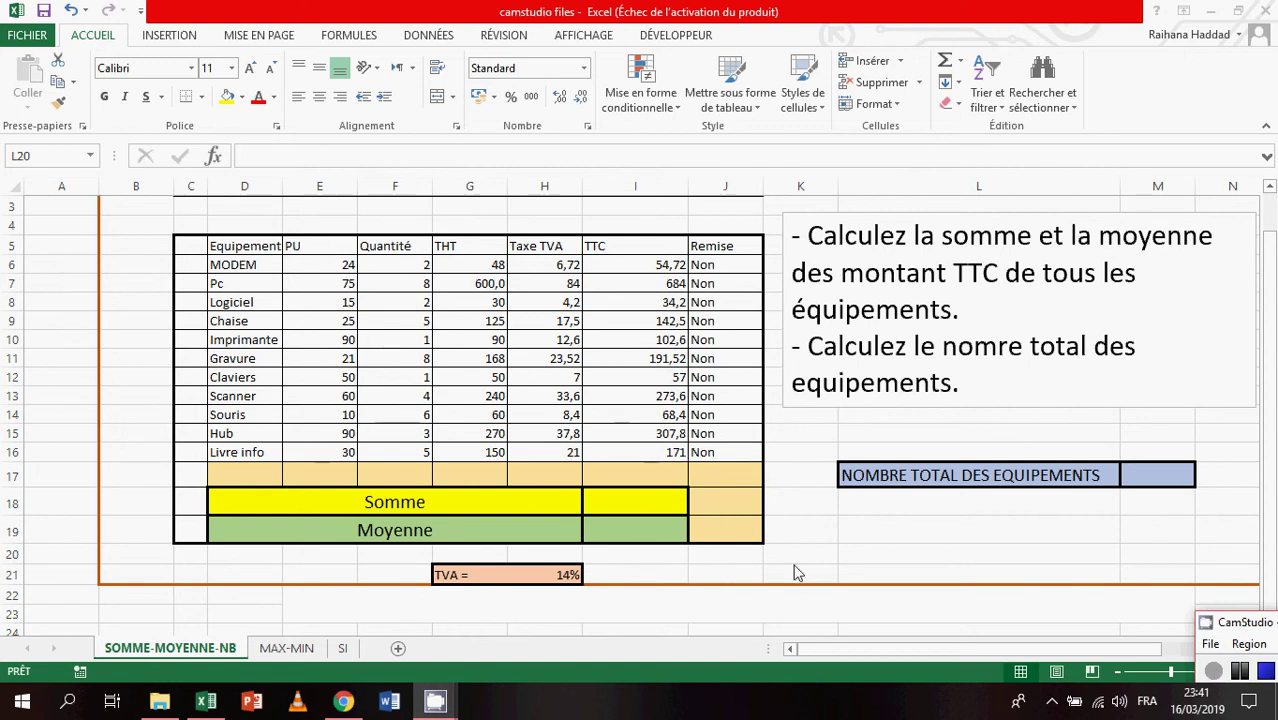
# Step: Calculate the sum of the TTC amounts in the Somme cell I18 with SOMME over I6:I16
pyautogui.click(650, 506)
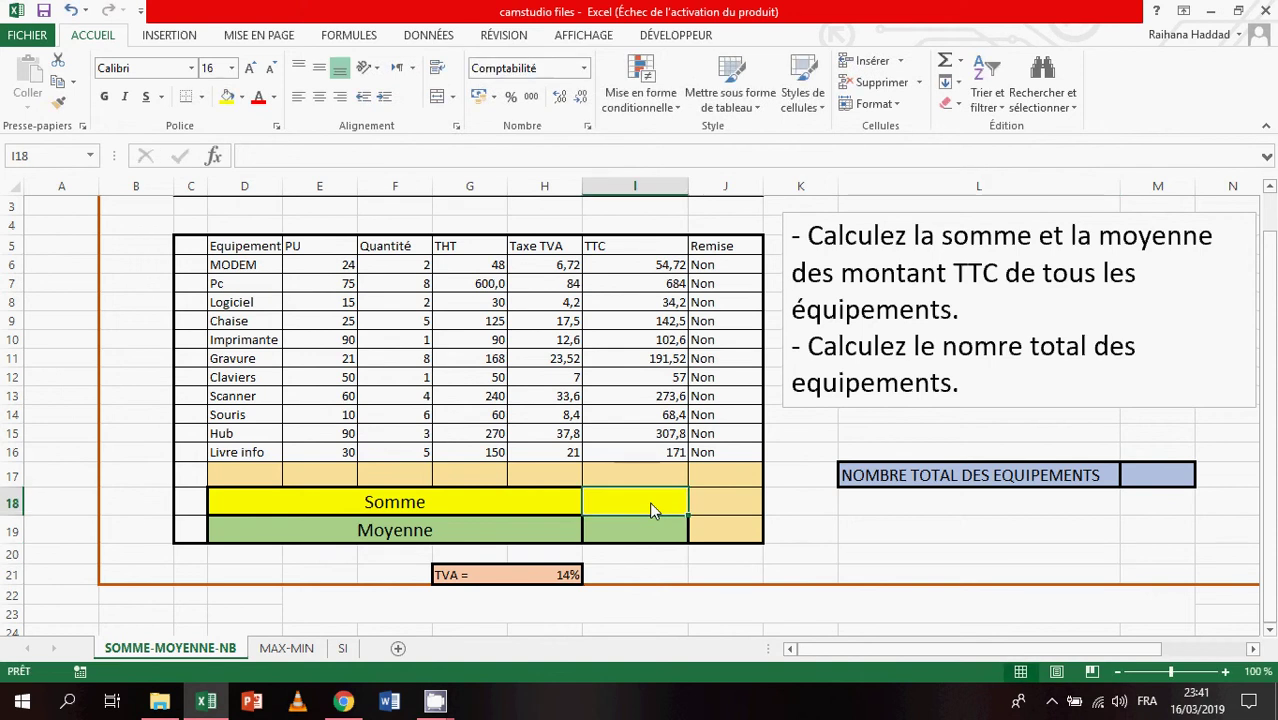
pyautogui.click(364, 34)
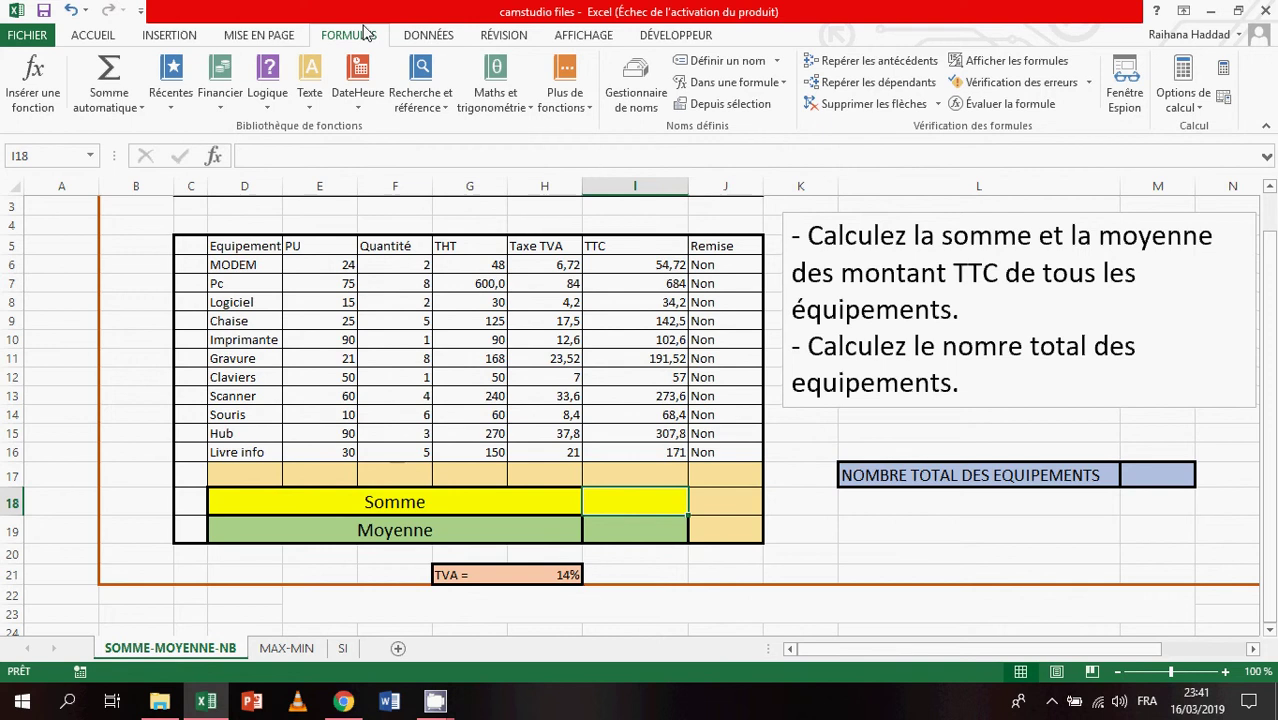
pyautogui.click(141, 108)
pyautogui.click(140, 127)
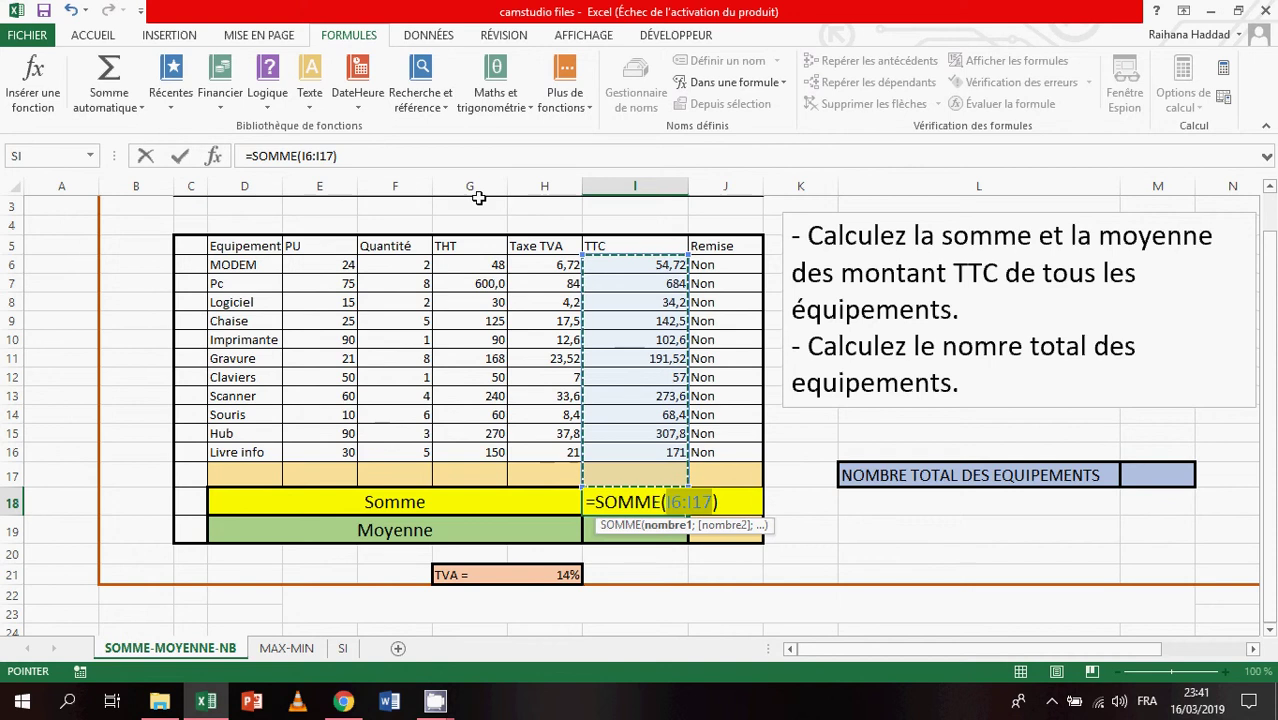
pyautogui.moveTo(650, 264); pyautogui.dragTo(643, 451)
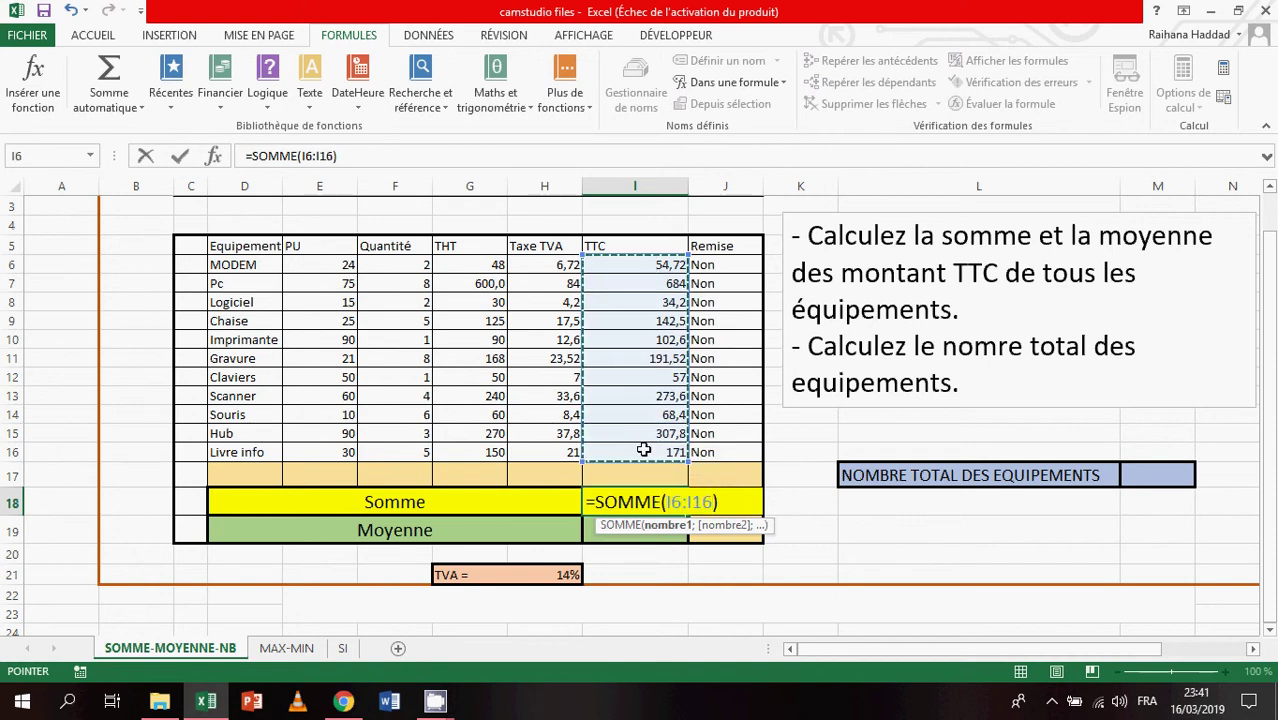
pyautogui.press('Return')
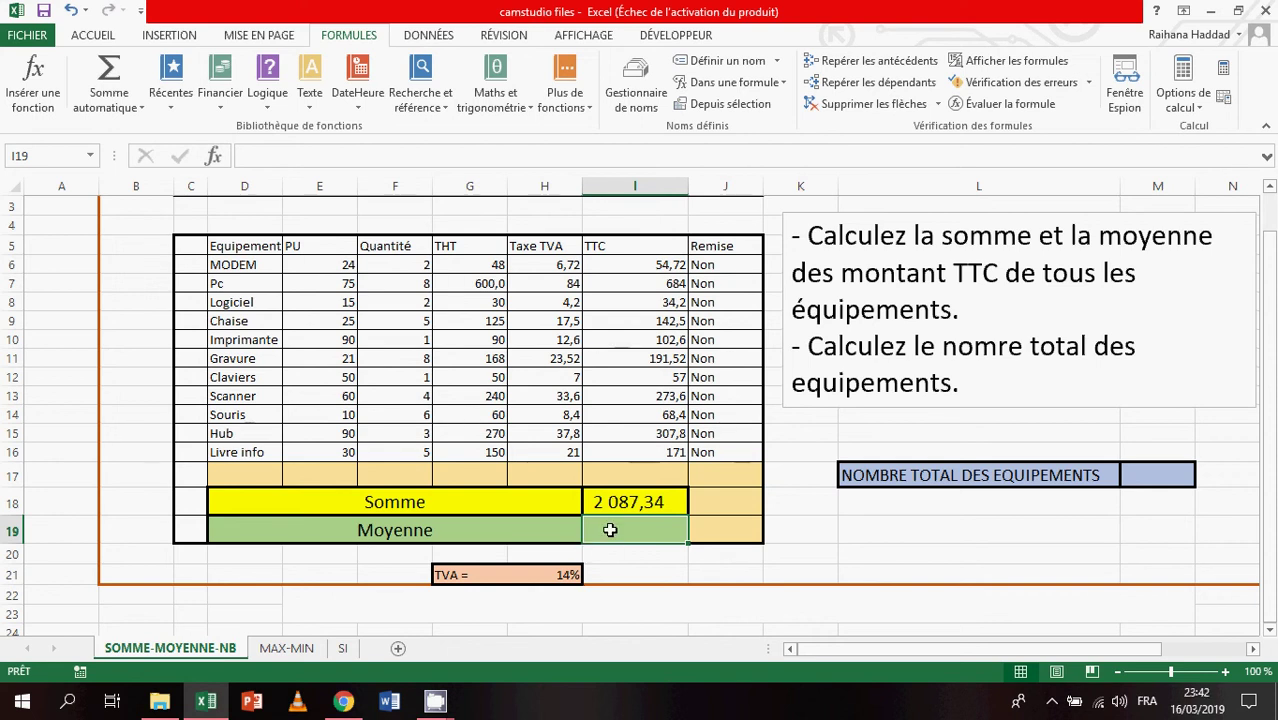
# Step: Calculate the average of the TTC amounts in the Moyenne cell I19 with MOYENNE over I6:I16
pyautogui.click(141, 110)
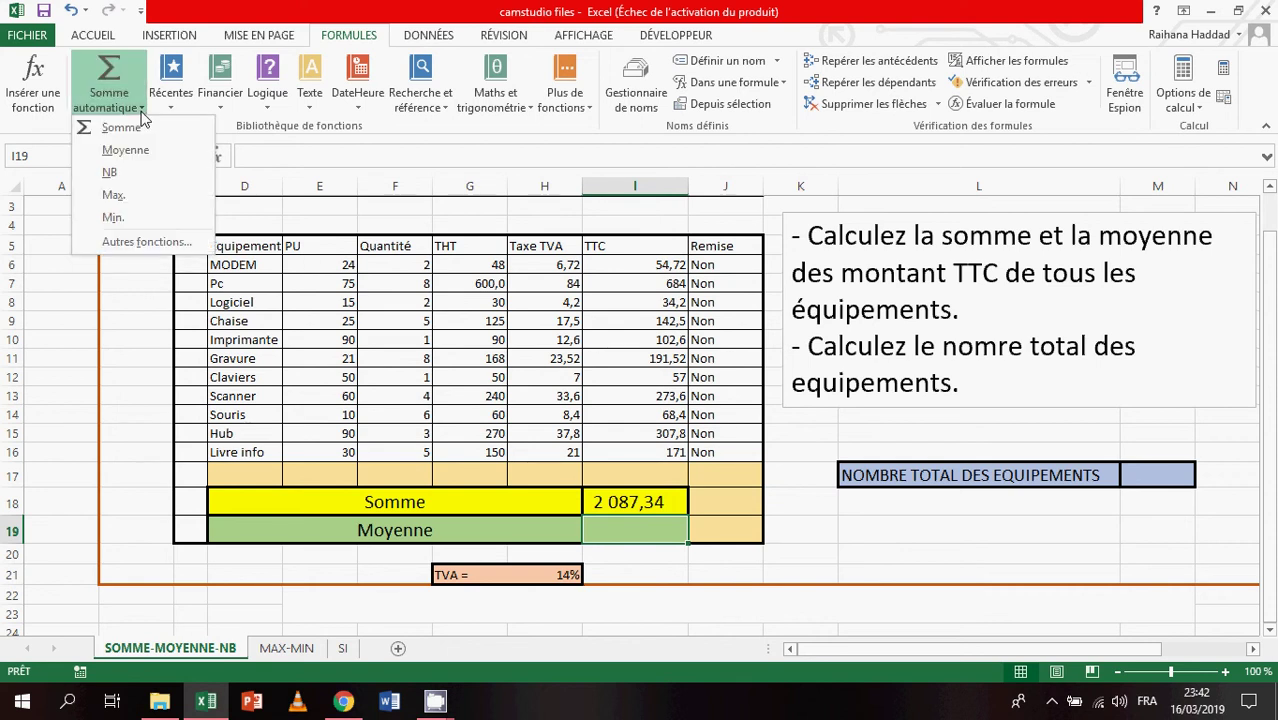
pyautogui.click(147, 150)
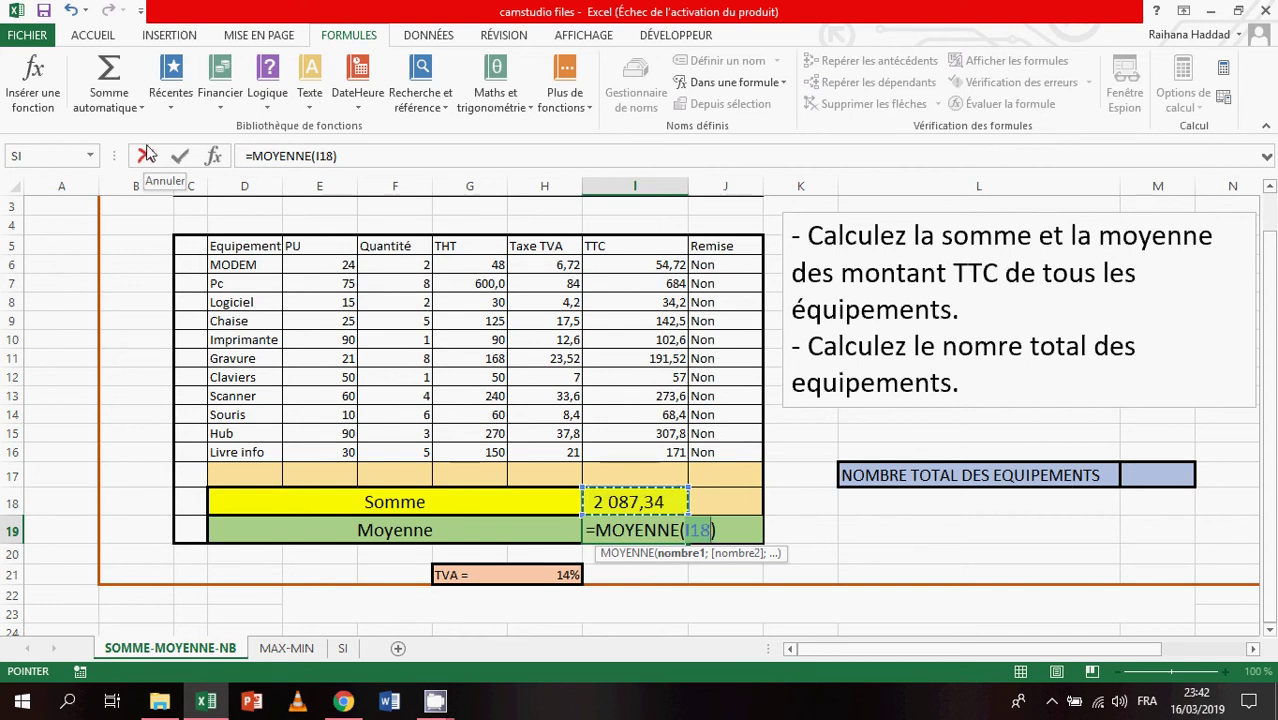
pyautogui.moveTo(662, 262); pyautogui.dragTo(636, 452)
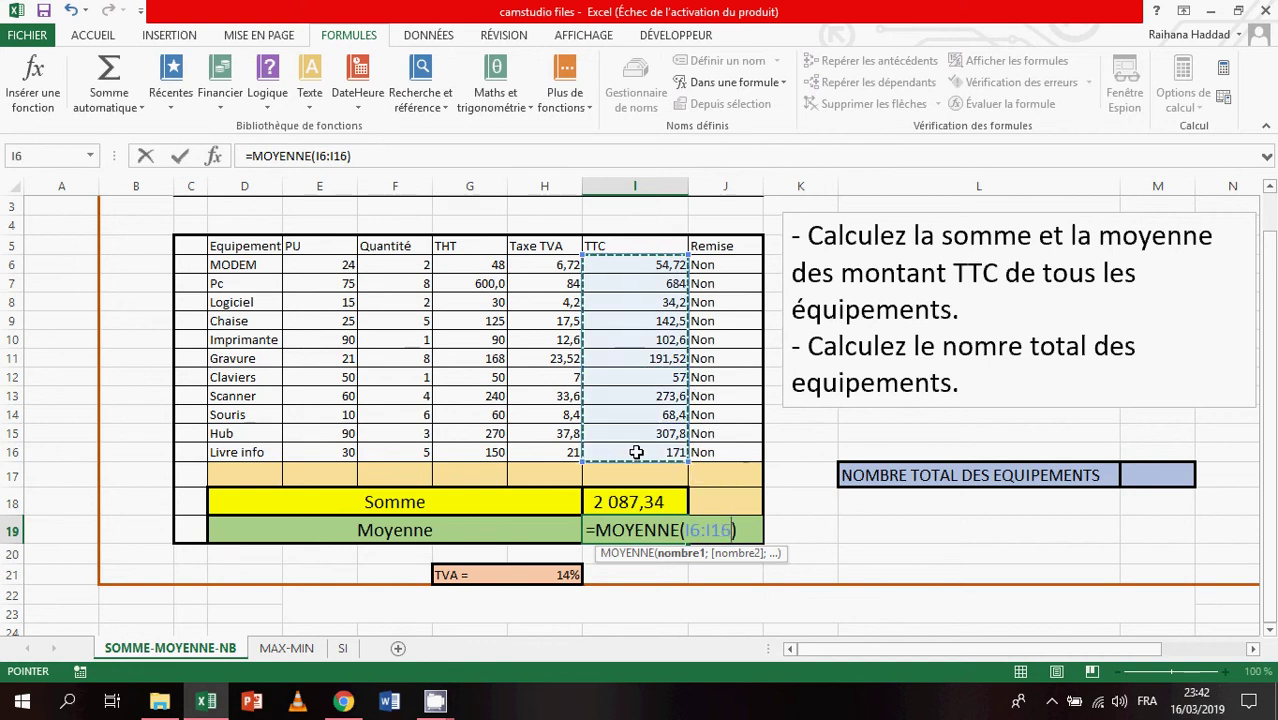
pyautogui.press('Return')
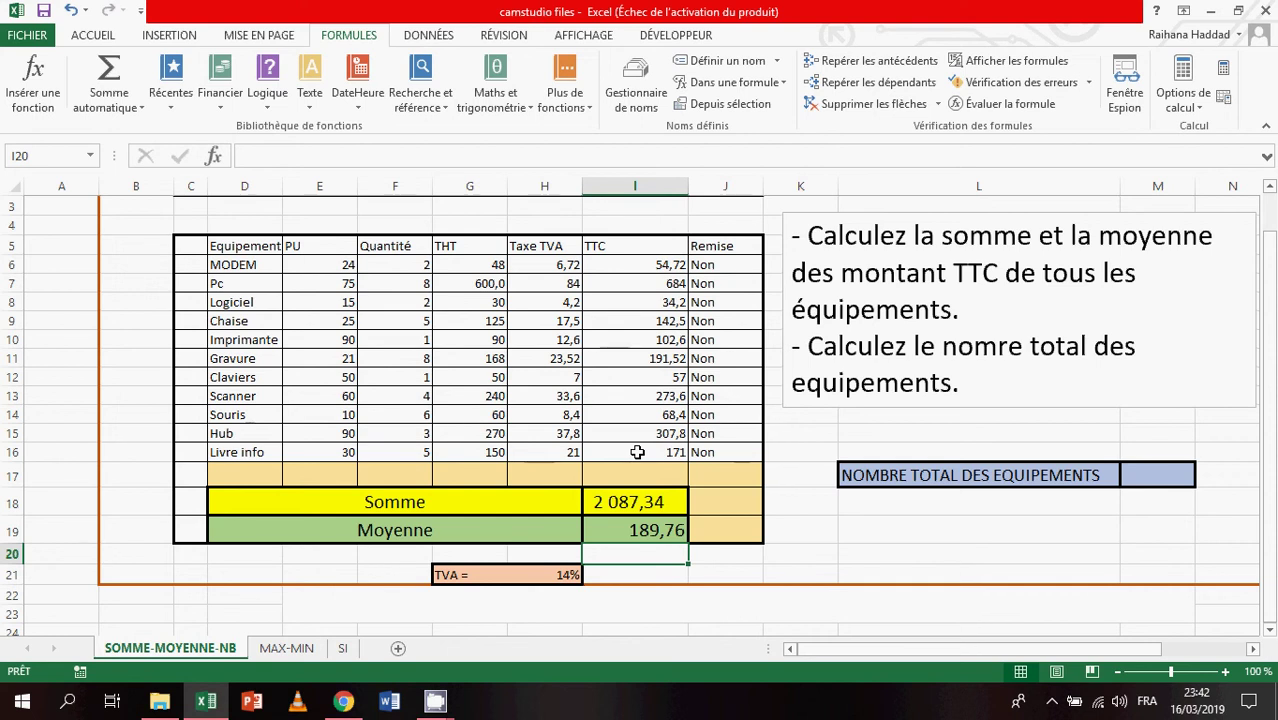
# Step: Count the equipment entries in cell M17, beside NOMBRE TOTAL DES EQUIPEMENTS, with NB over the quantities F6:F16
pyautogui.click(1162, 474)
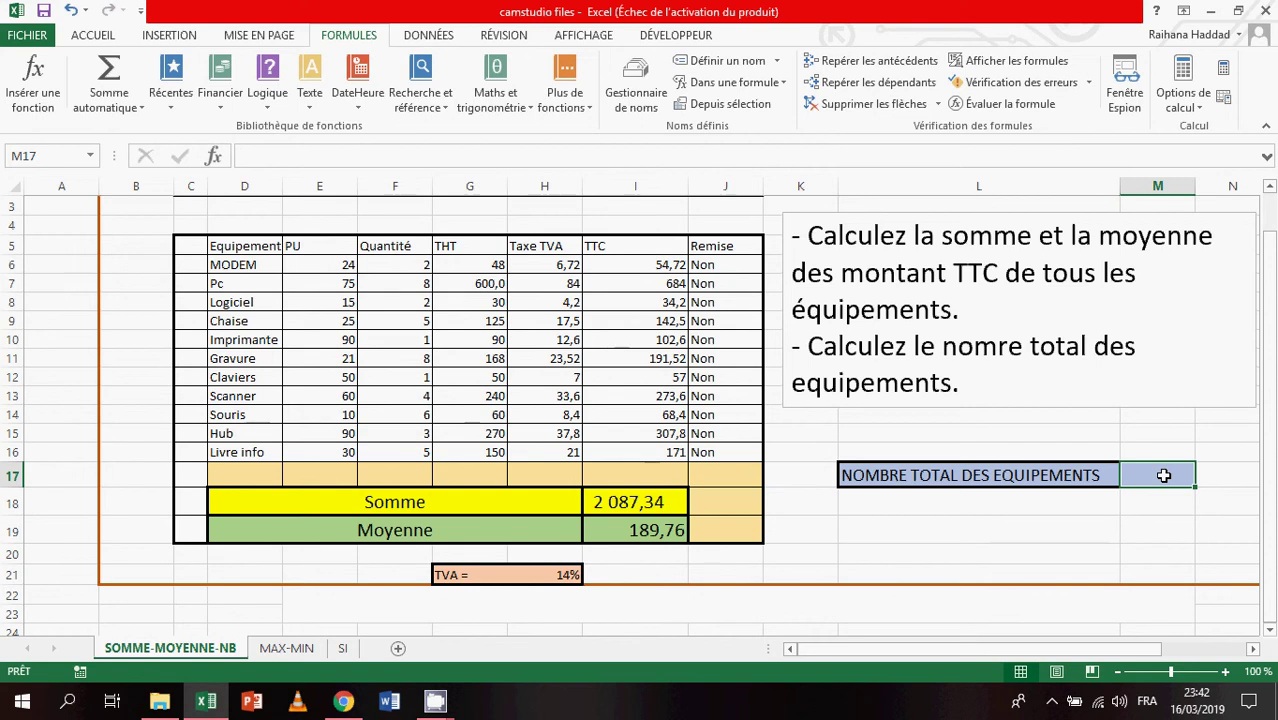
pyautogui.click(140, 104)
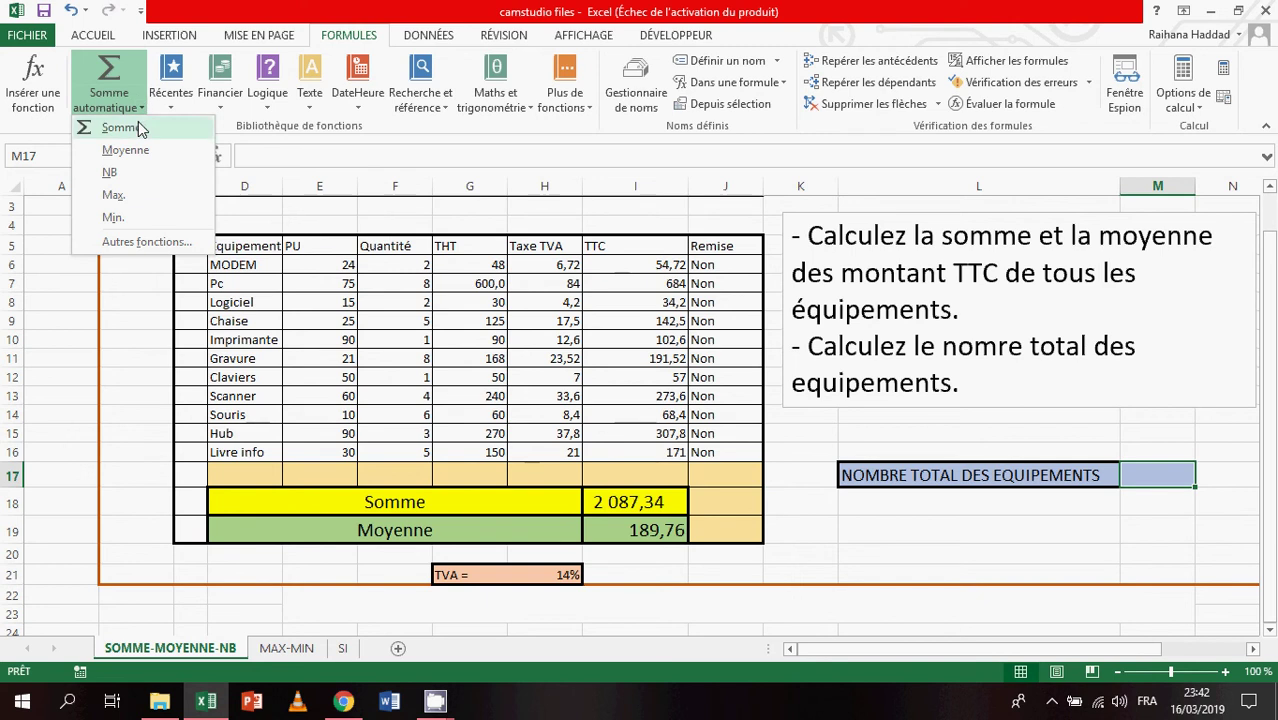
pyautogui.click(130, 178)
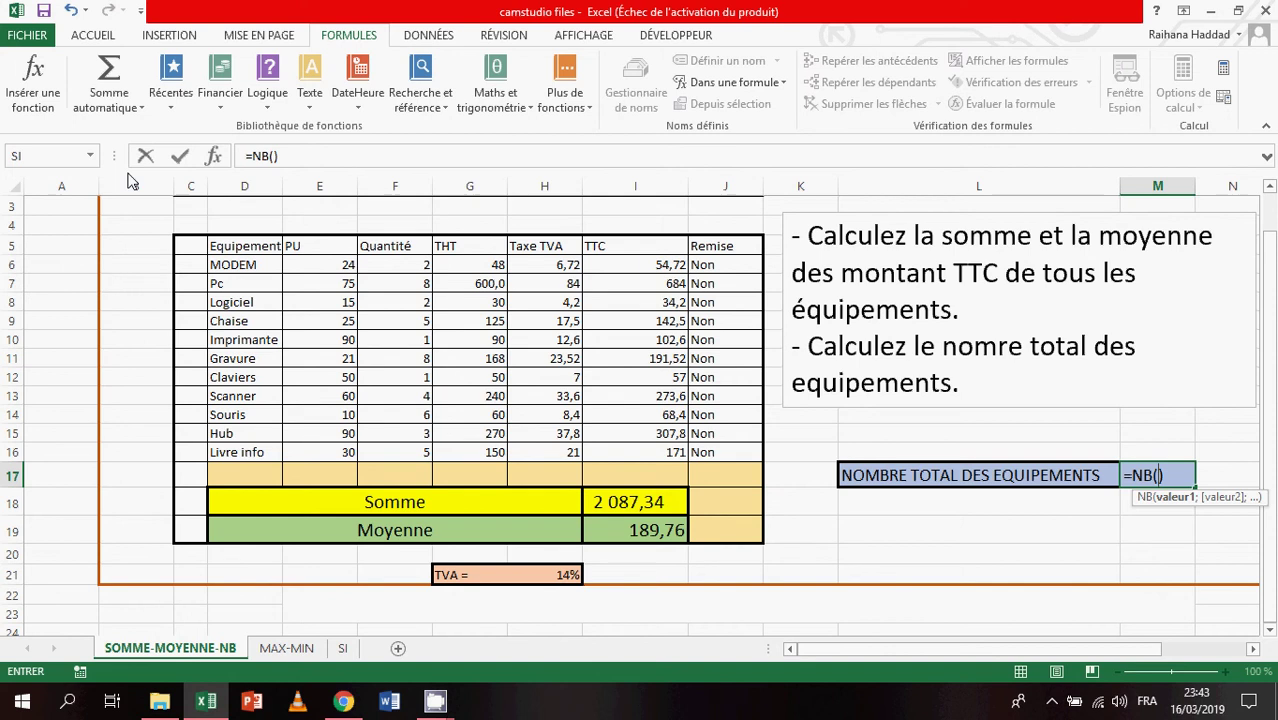
pyautogui.moveTo(398, 264); pyautogui.dragTo(386, 454)
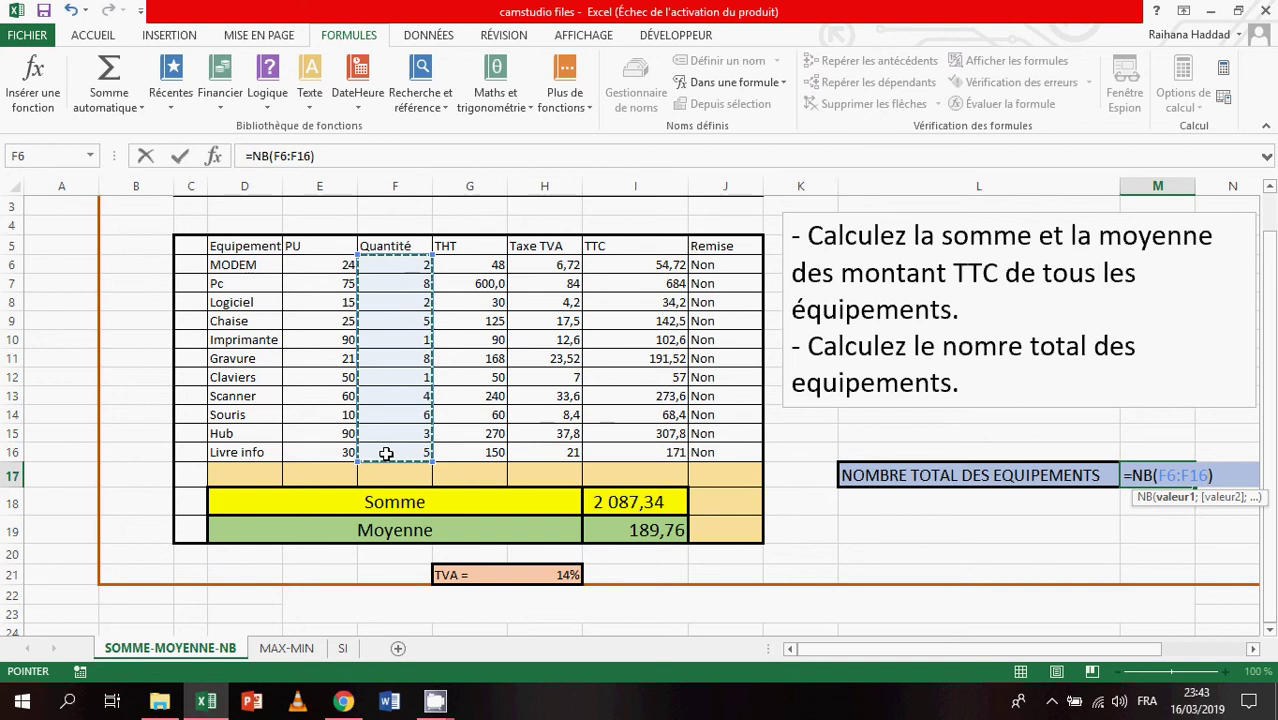
pyautogui.press('Return')
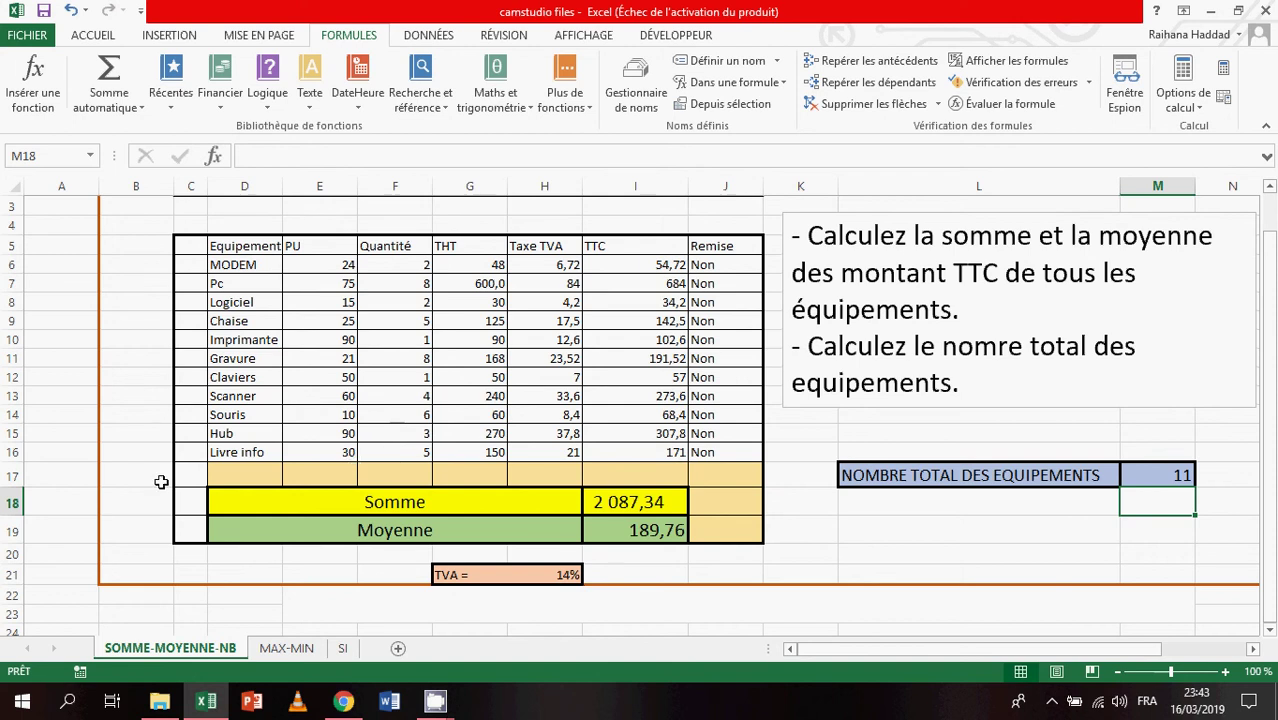
# Step: On the MAX-MIN sheet, calculate the highest sales of the Rapports d'analyse de marché row in D11 with MAX over C6:J6
pyautogui.click(285, 651)
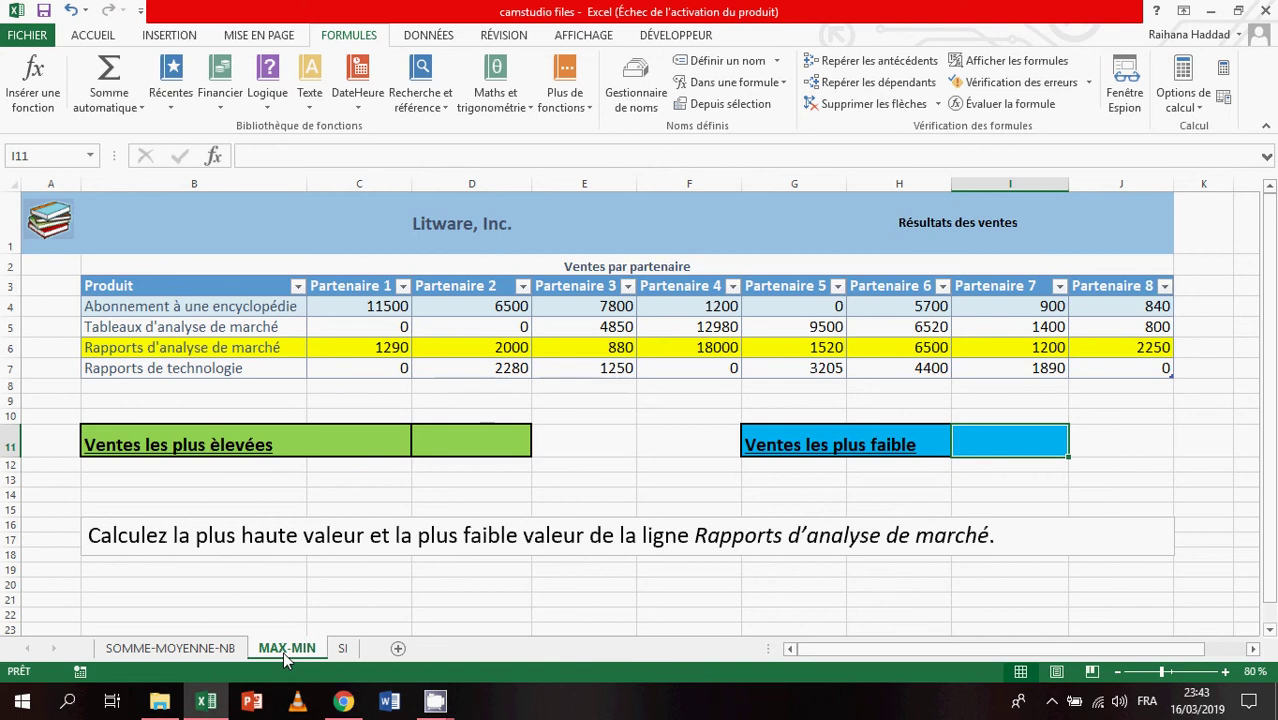
pyautogui.click(475, 445)
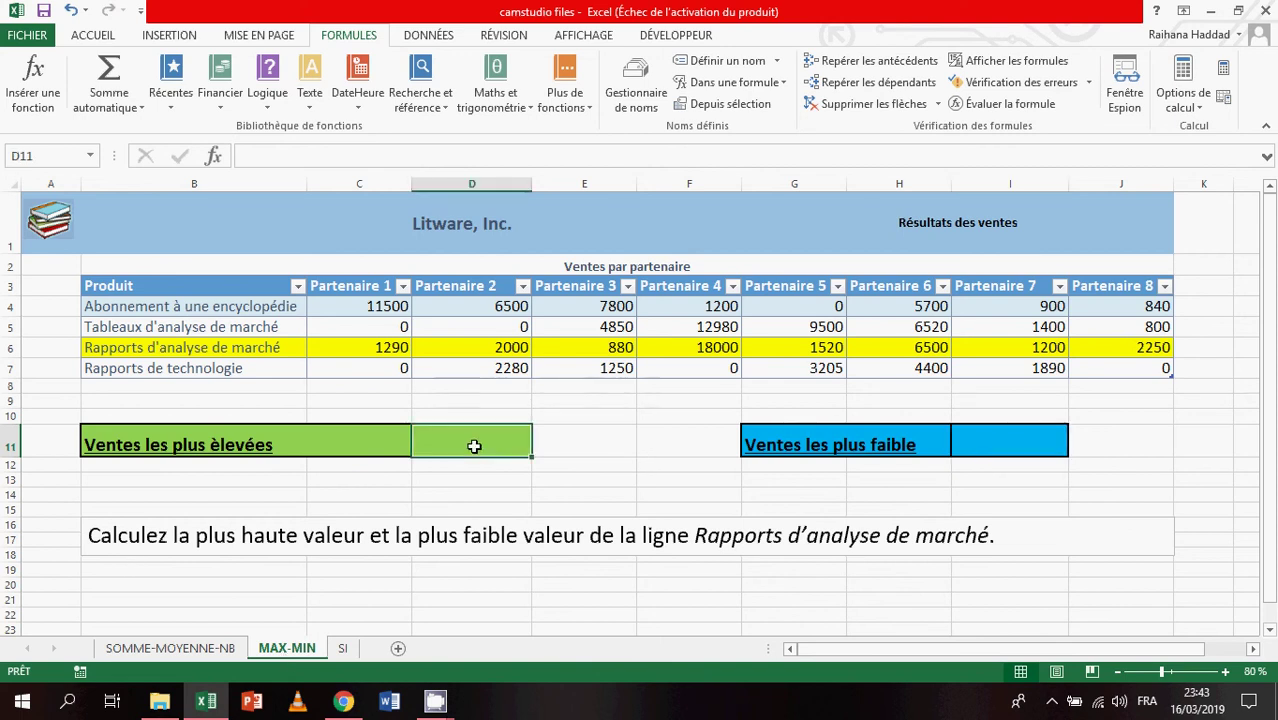
pyautogui.click(141, 108)
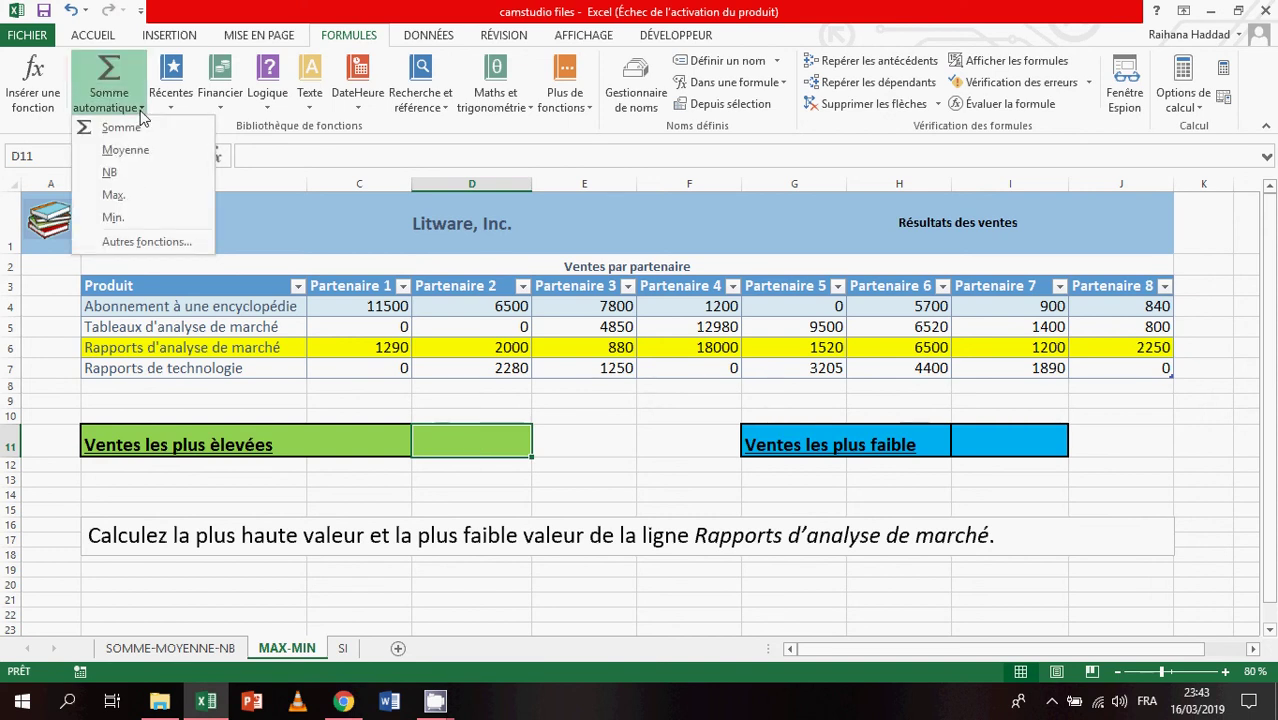
pyautogui.click(114, 195)
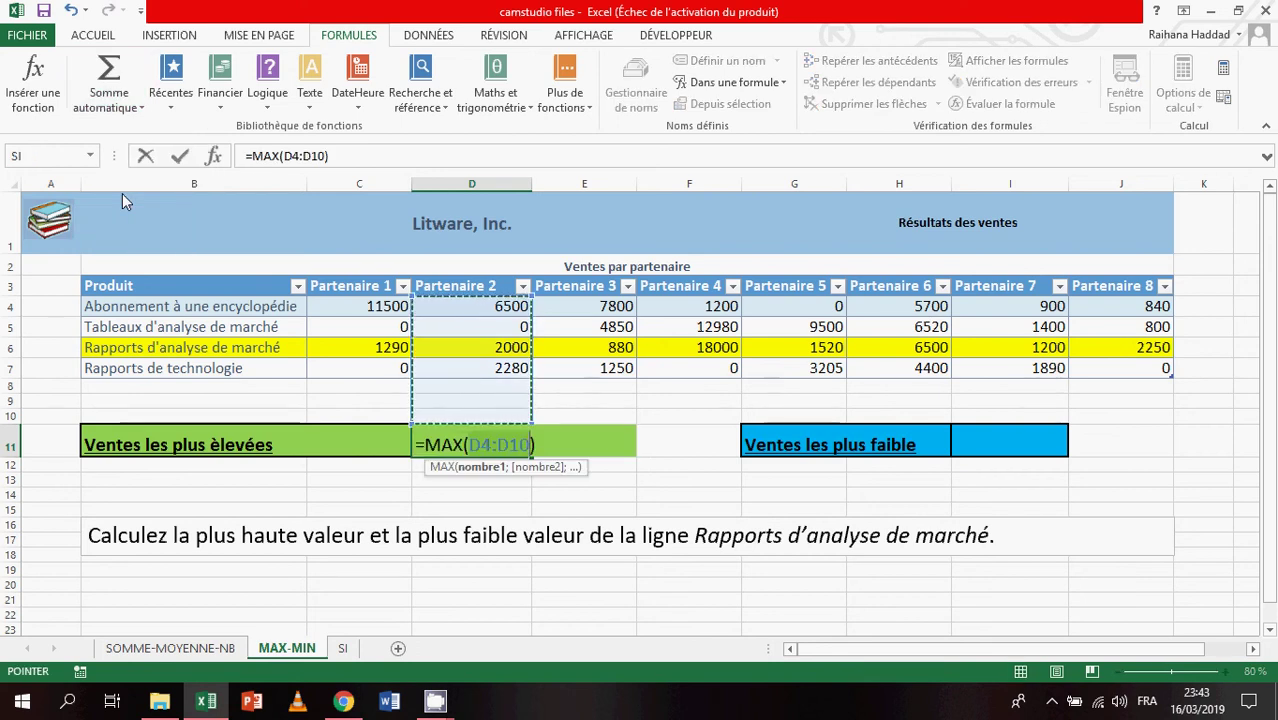
pyautogui.click(390, 347)
pyautogui.moveTo(390, 347); pyautogui.dragTo(1130, 345)
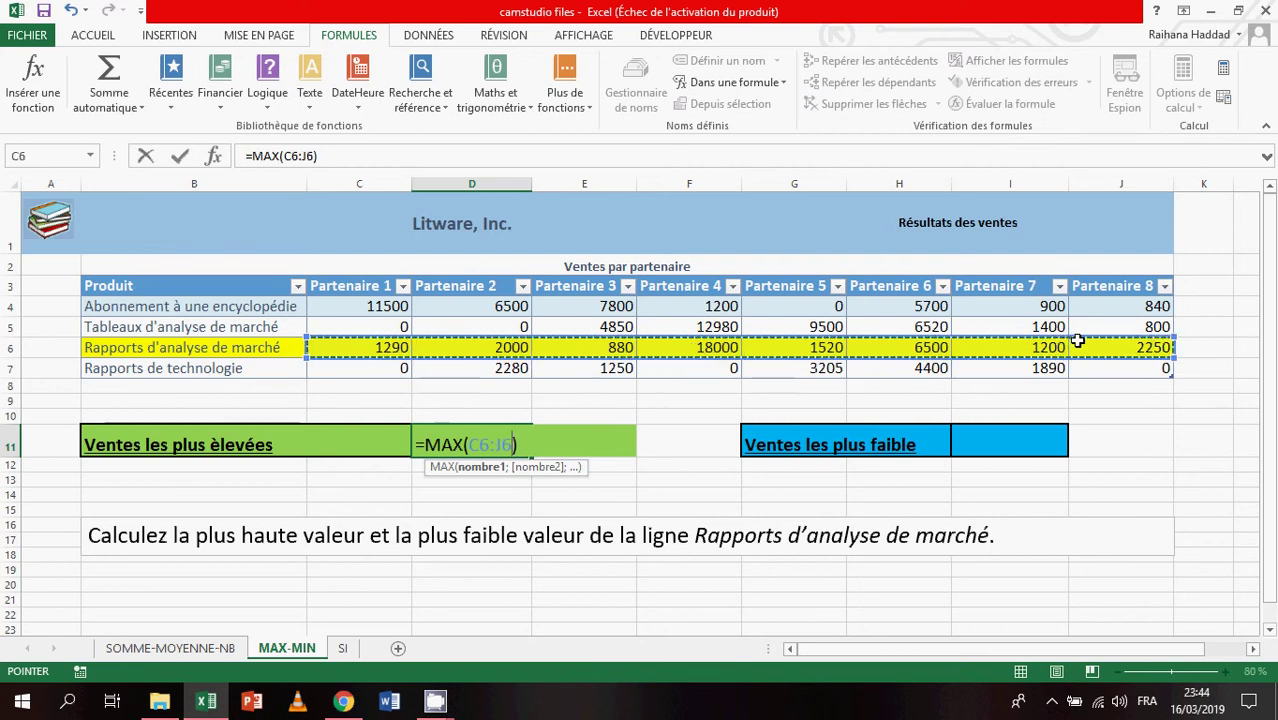
pyautogui.press('Return')
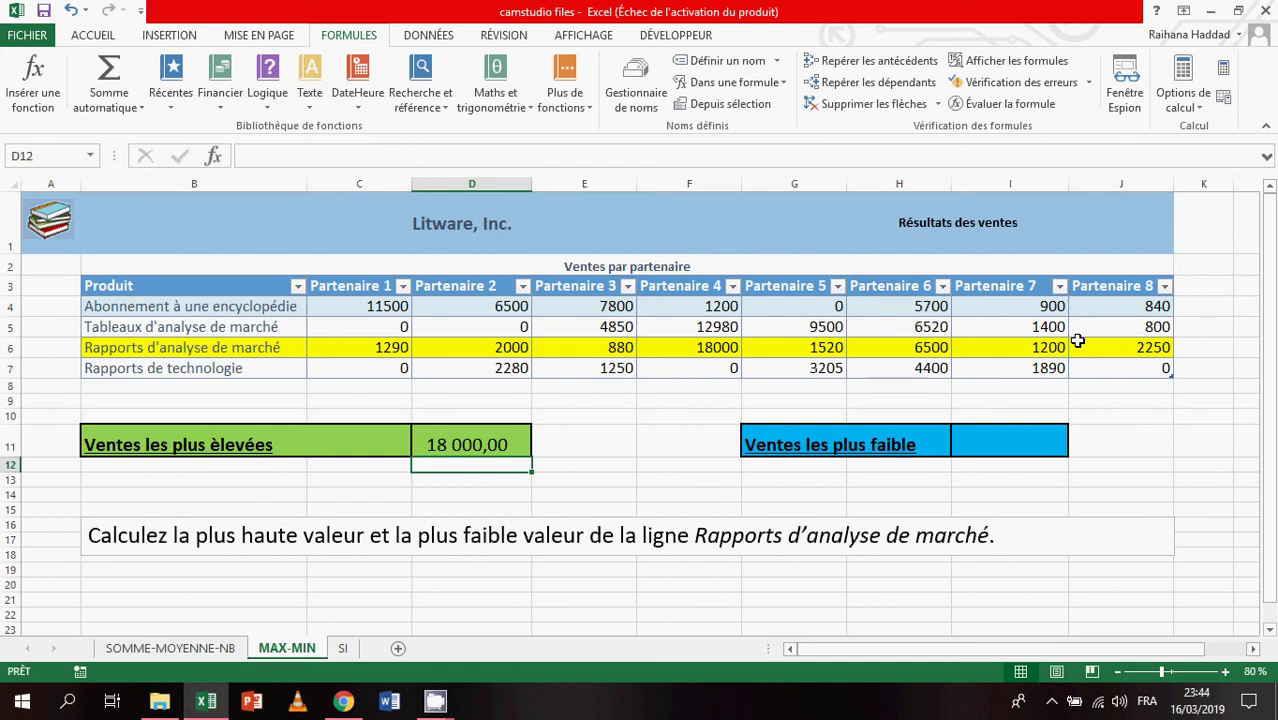
# Step: Calculate the lowest sales of the Rapports d'analyse de marché row in I11 with MIN over C6:J6
pyautogui.click(1039, 441)
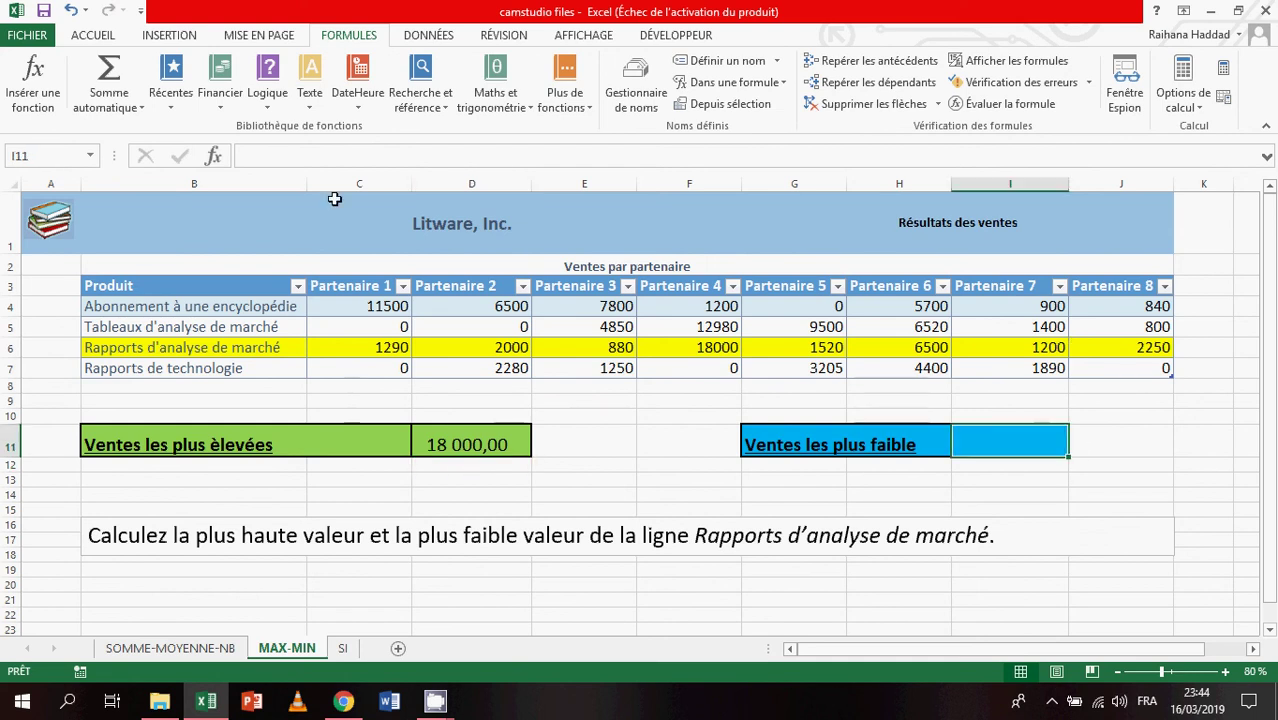
pyautogui.click(126, 108)
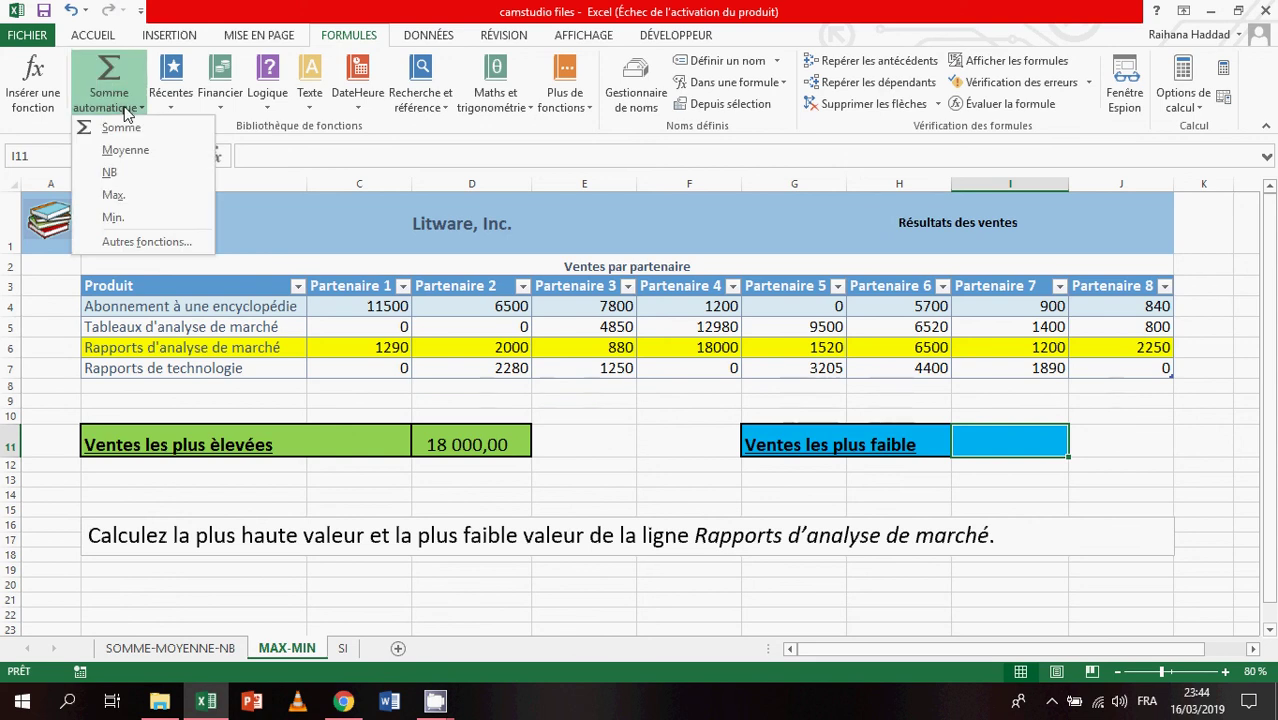
pyautogui.click(133, 216)
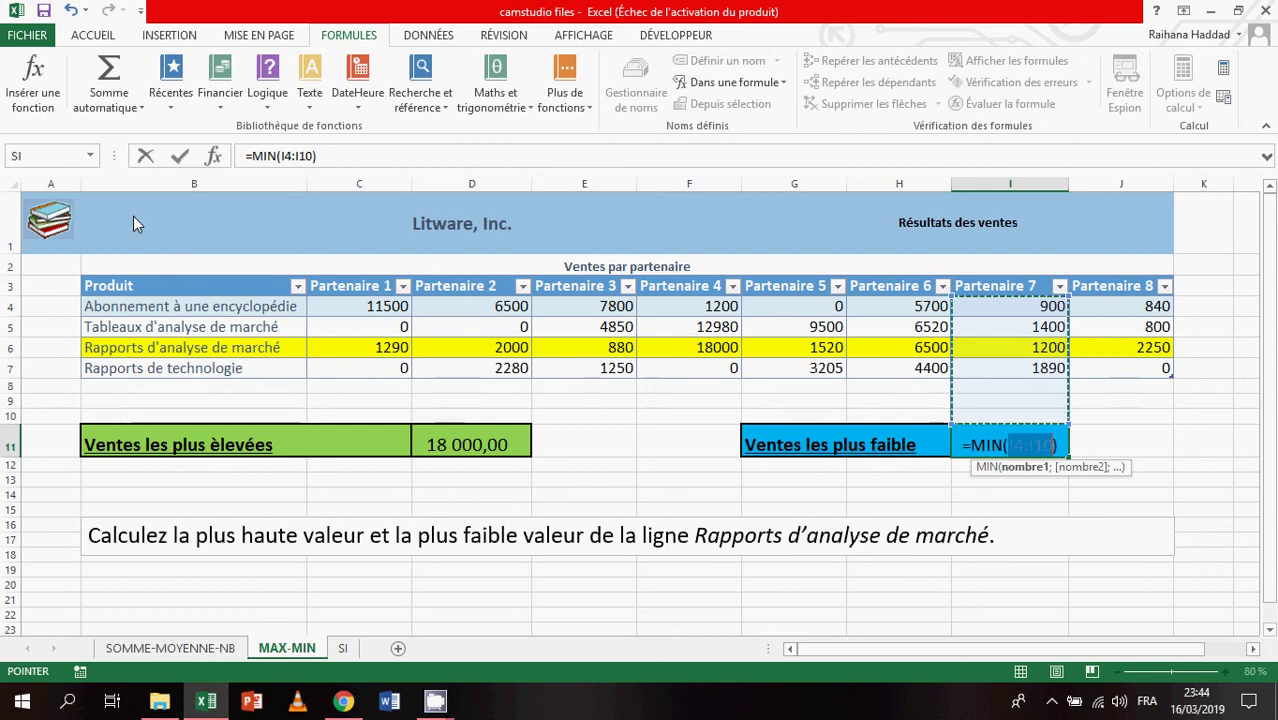
pyautogui.click(400, 349)
pyautogui.moveTo(400, 349); pyautogui.dragTo(1092, 347)
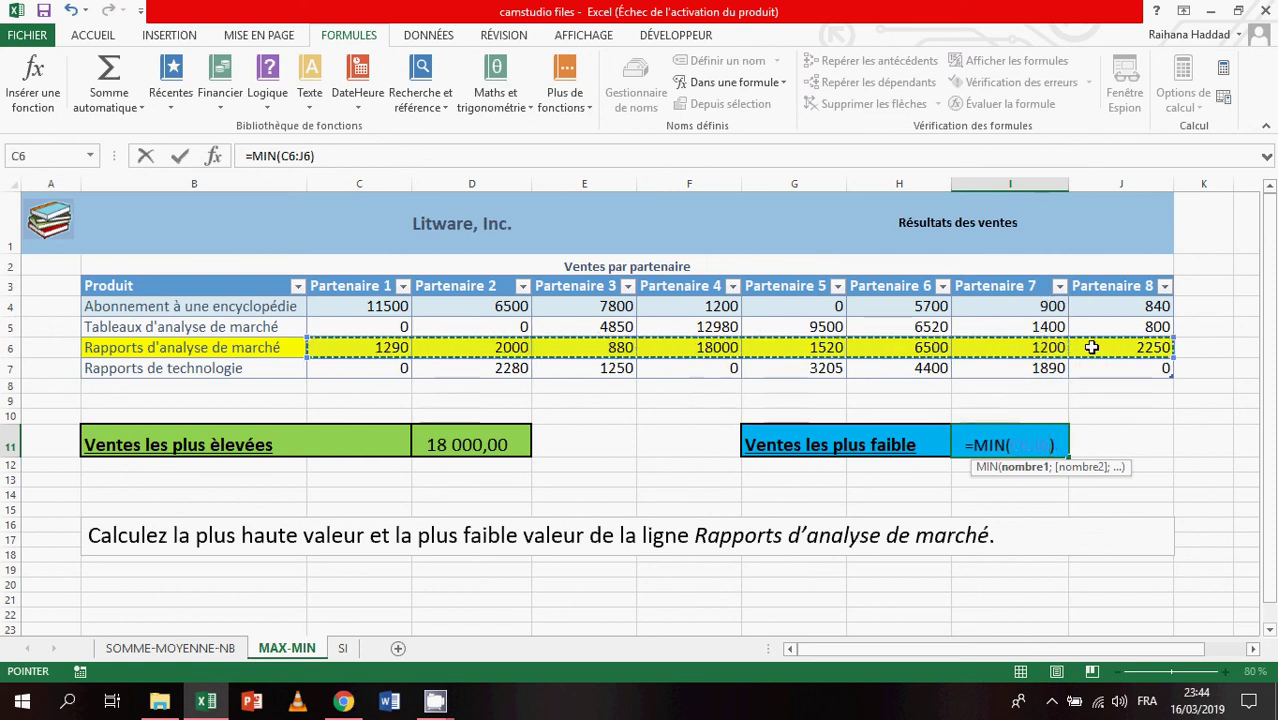
pyautogui.press('Return')
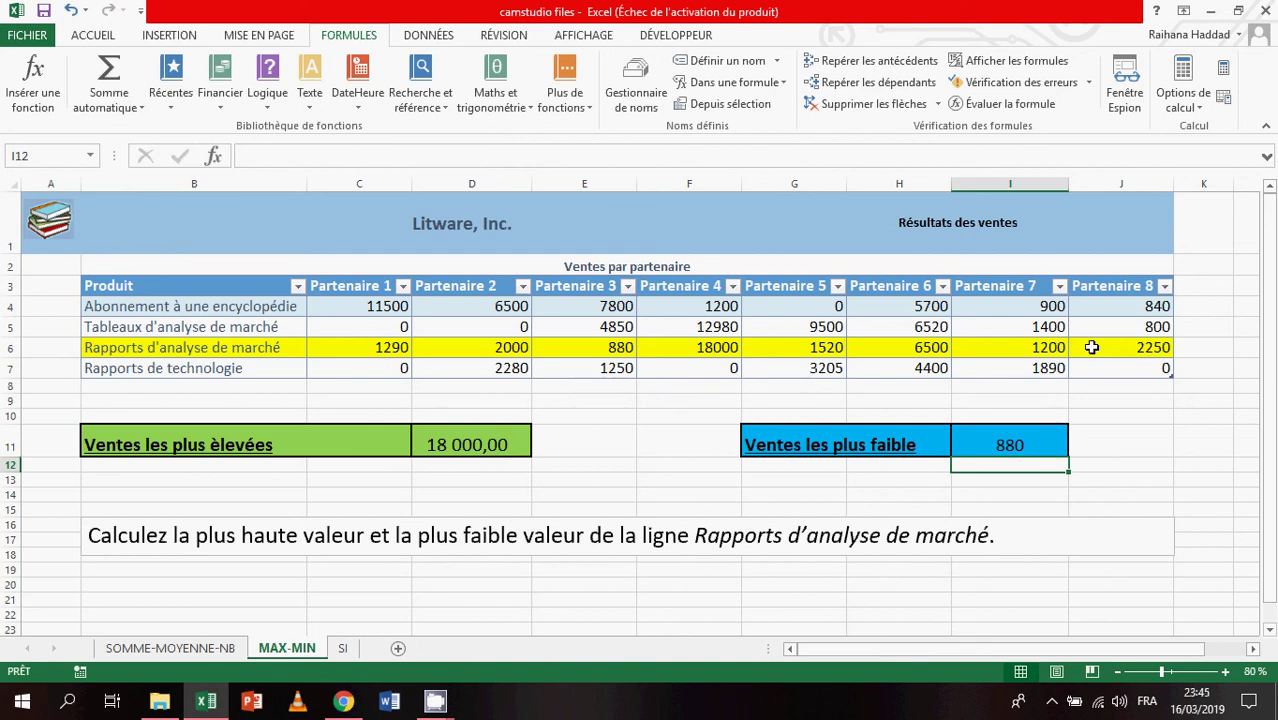
# Step: On the SI sheet, search for the SI function and insert it in the first Etat T2 cell, M5
pyautogui.click(344, 648)
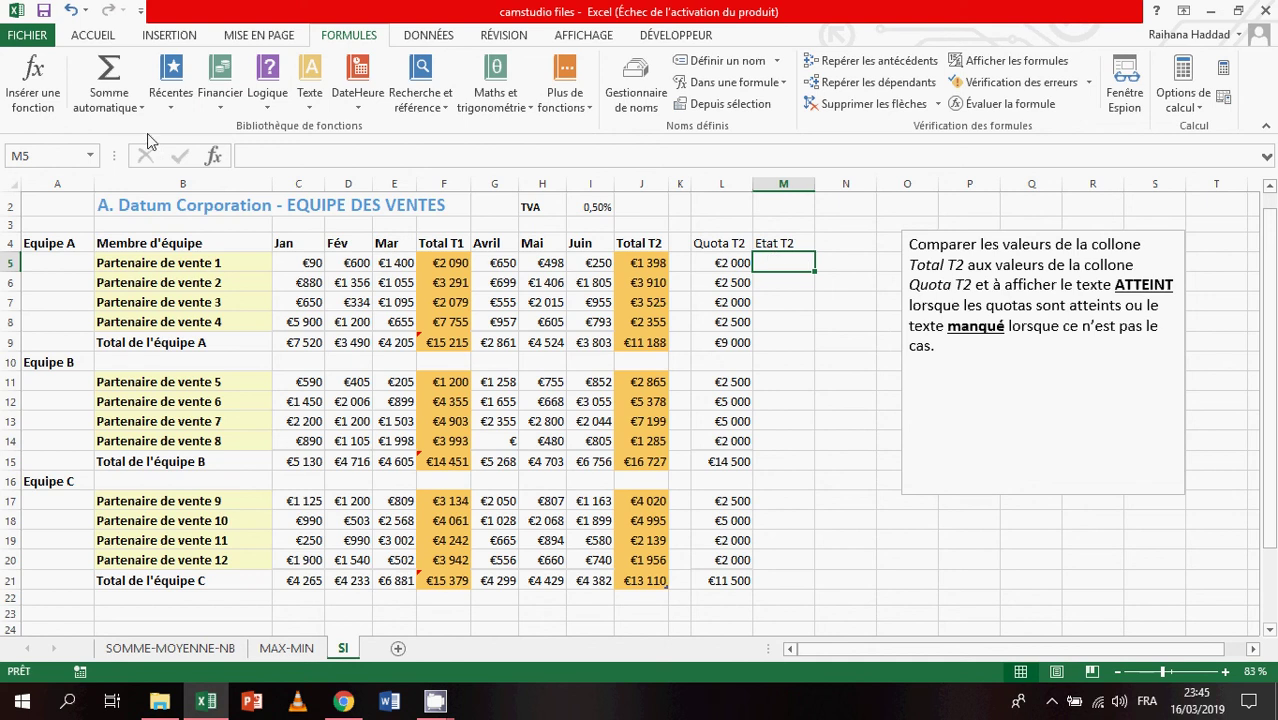
pyautogui.click(56, 101)
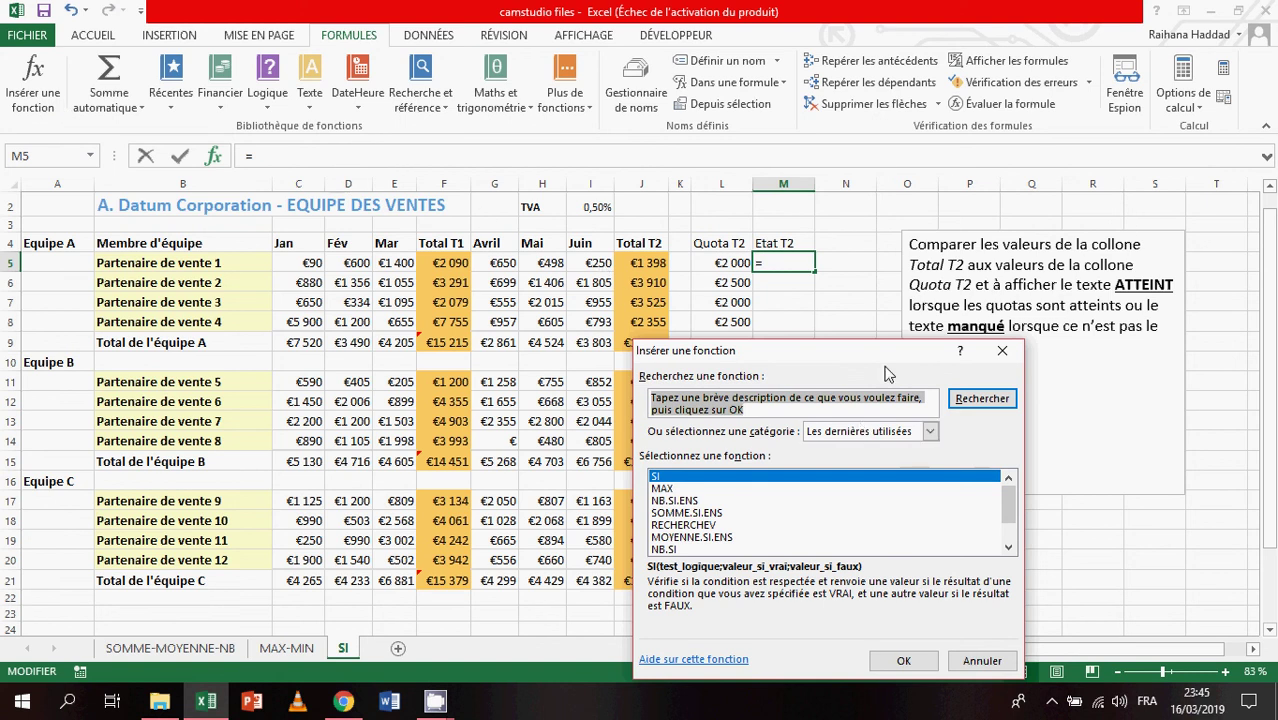
pyautogui.moveTo(877, 359); pyautogui.dragTo(539, 228)
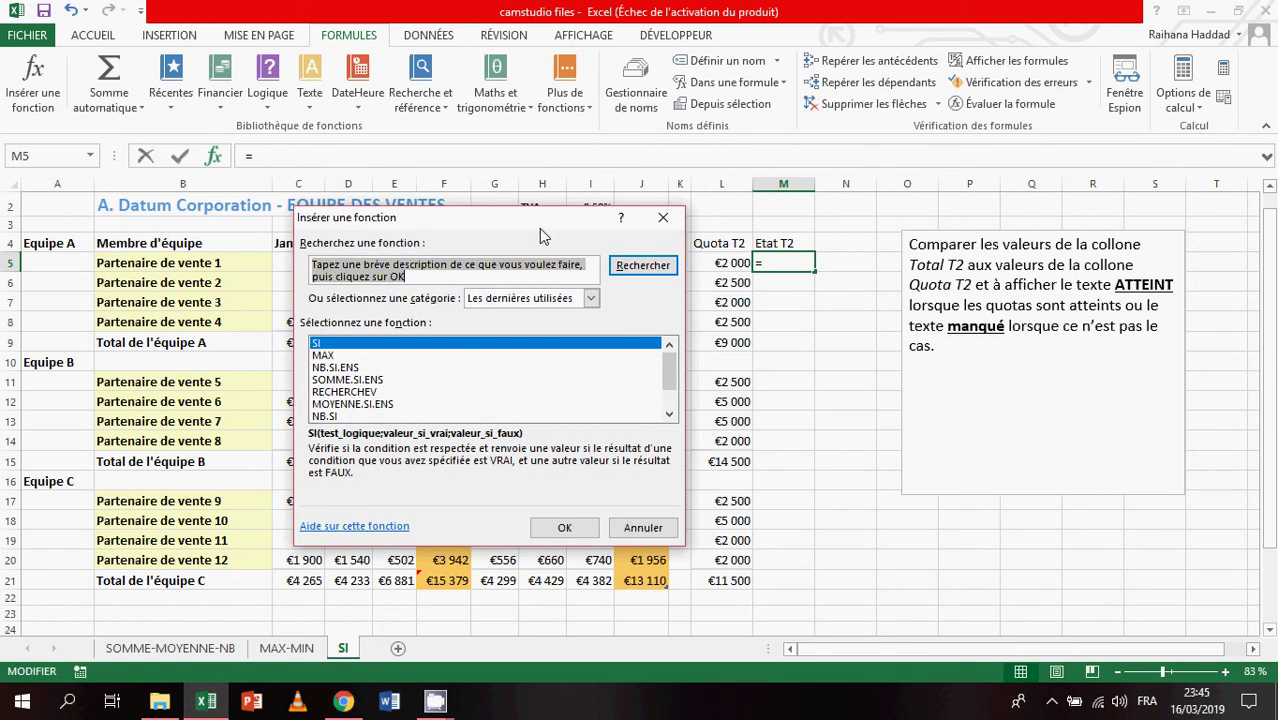
pyautogui.write('si')
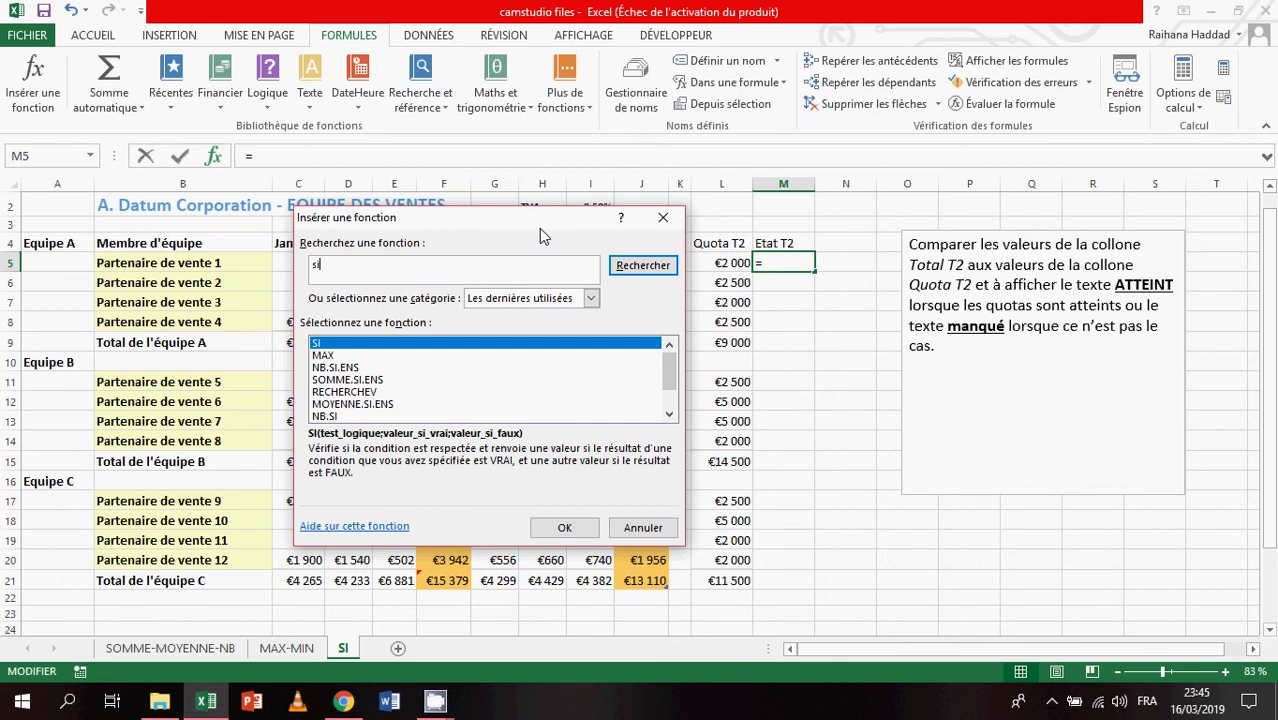
pyautogui.click(643, 267)
pyautogui.click(566, 529)
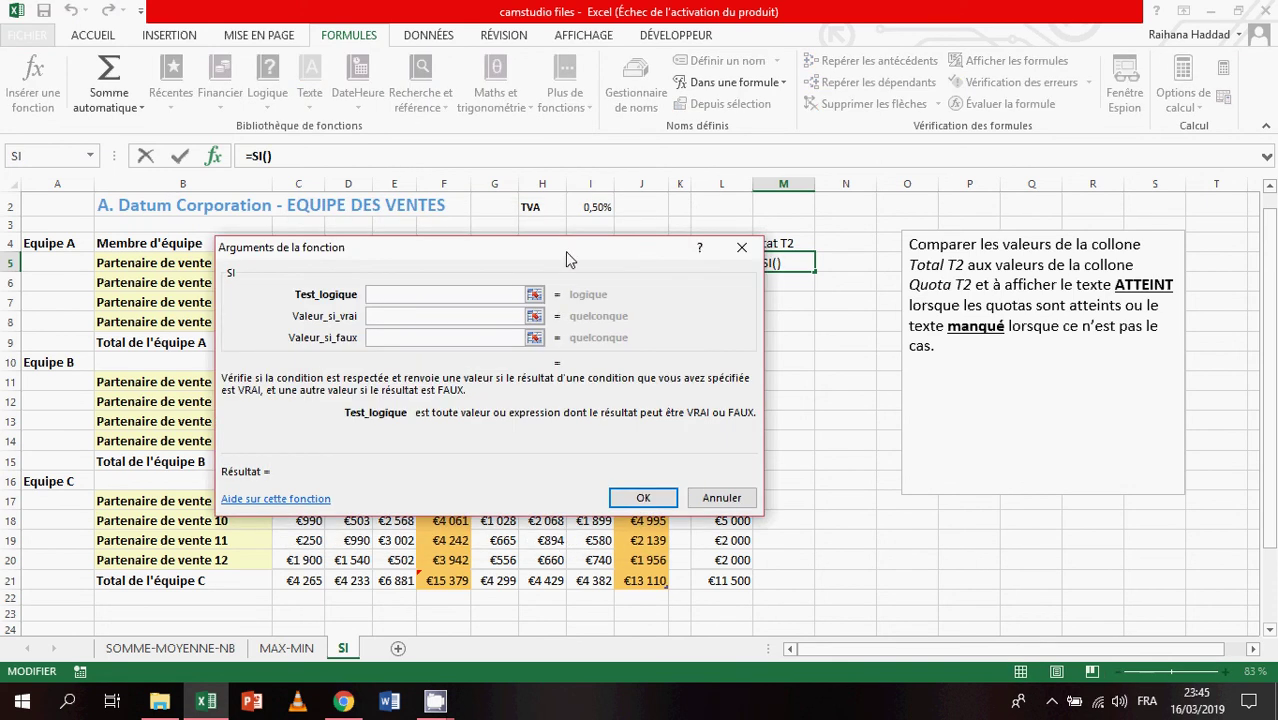
# Step: Set the SI function's logical test to check whether the row's Total T2 is greater than or equal to its quota in L5
pyautogui.moveTo(565, 251); pyautogui.dragTo(955, 423)
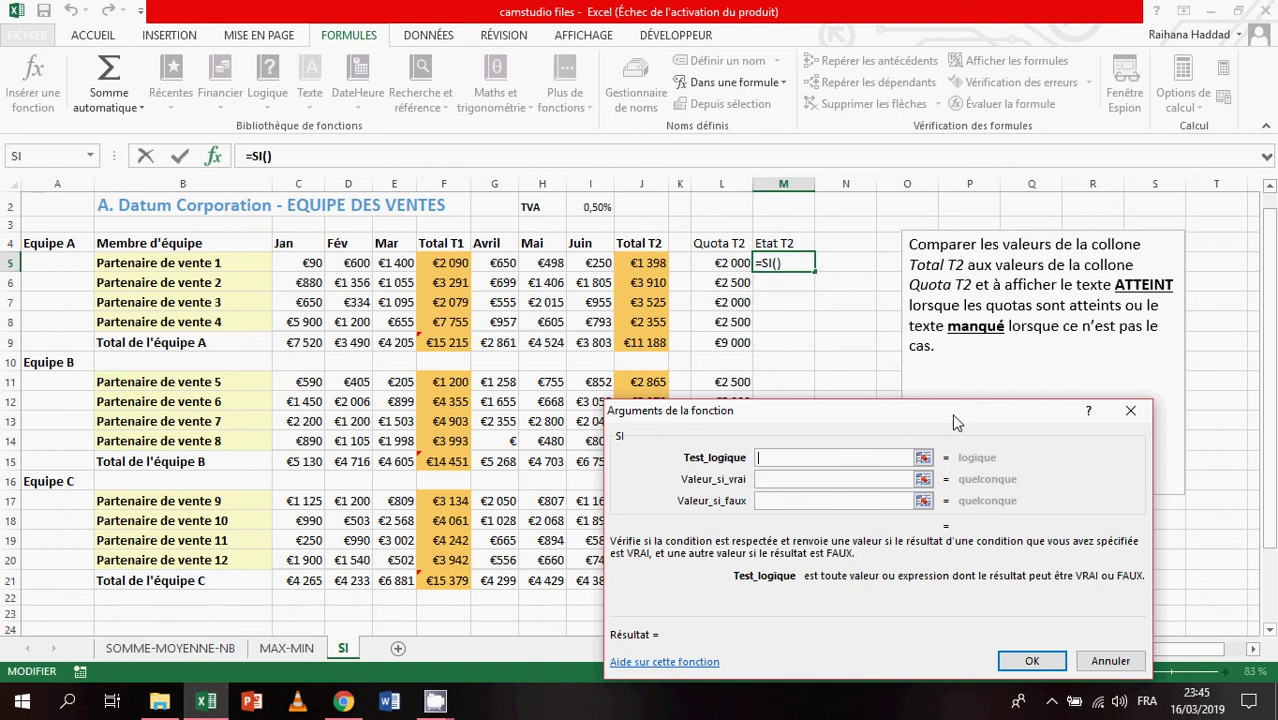
pyautogui.click(650, 263)
pyautogui.write('>=')
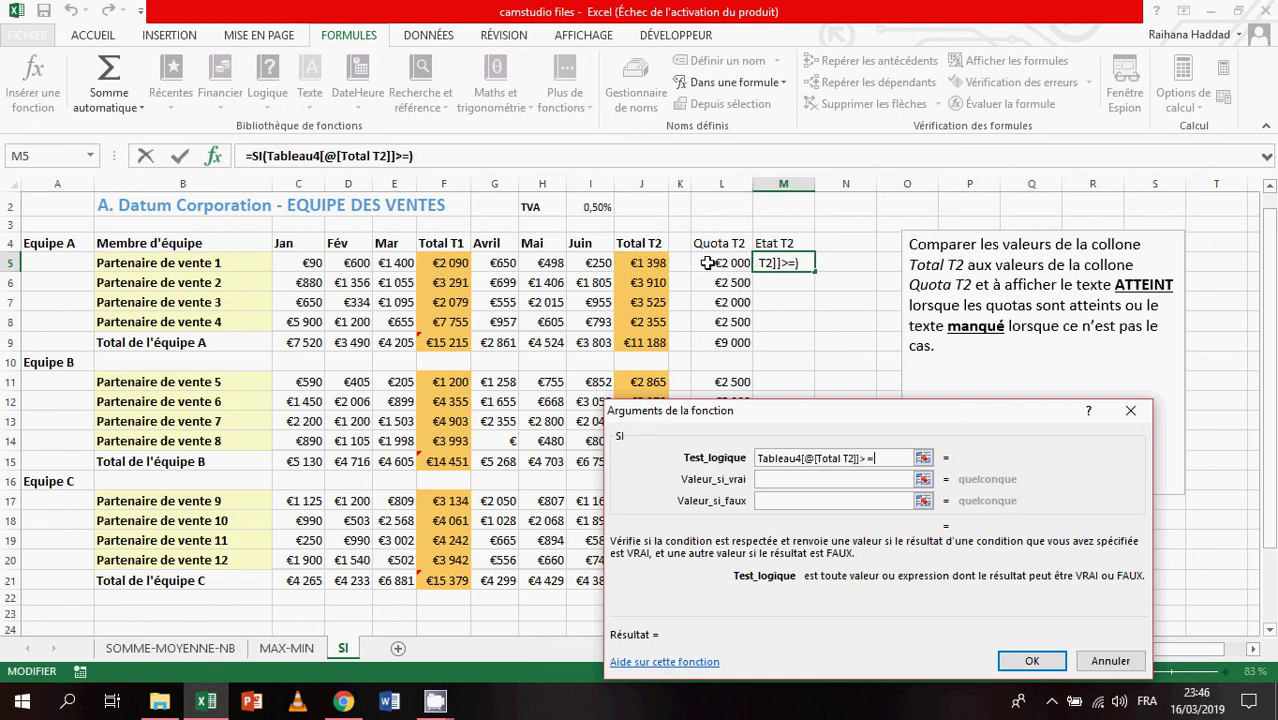
pyautogui.click(707, 263)
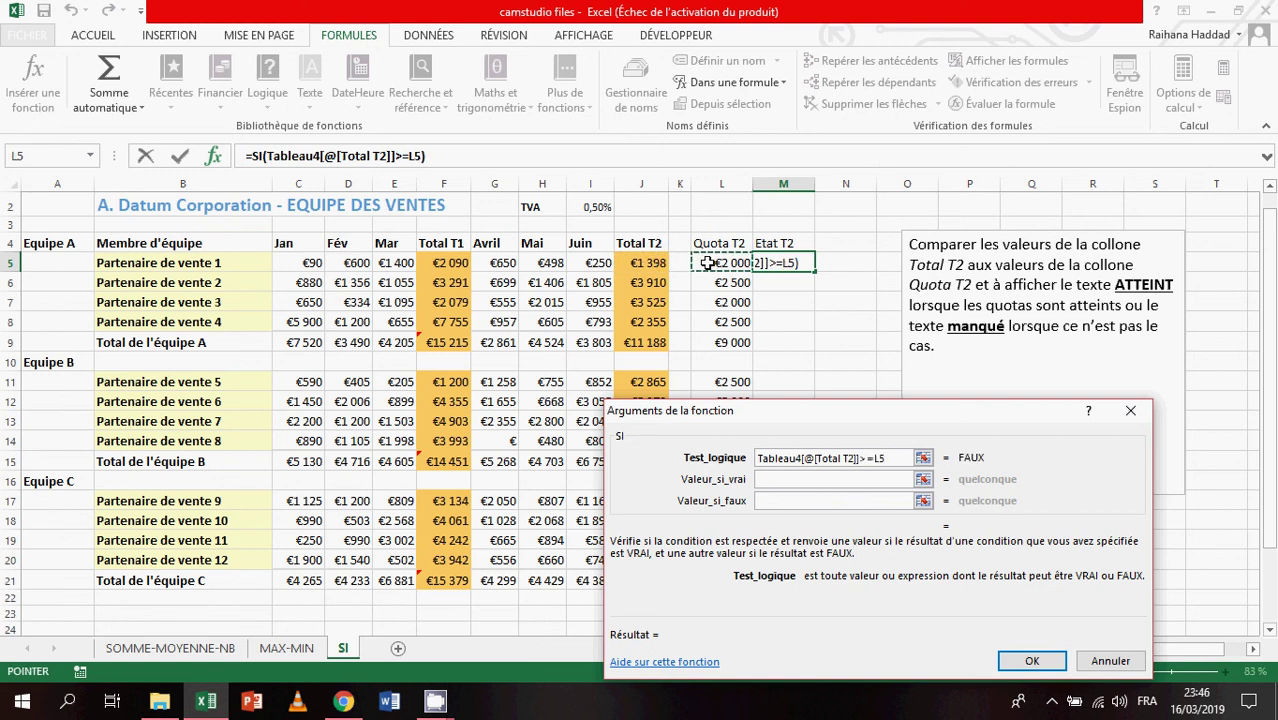
# Step: Return ATTEINT when the test is true and manqué when it is false, and validate the SI function
pyautogui.click(805, 480)
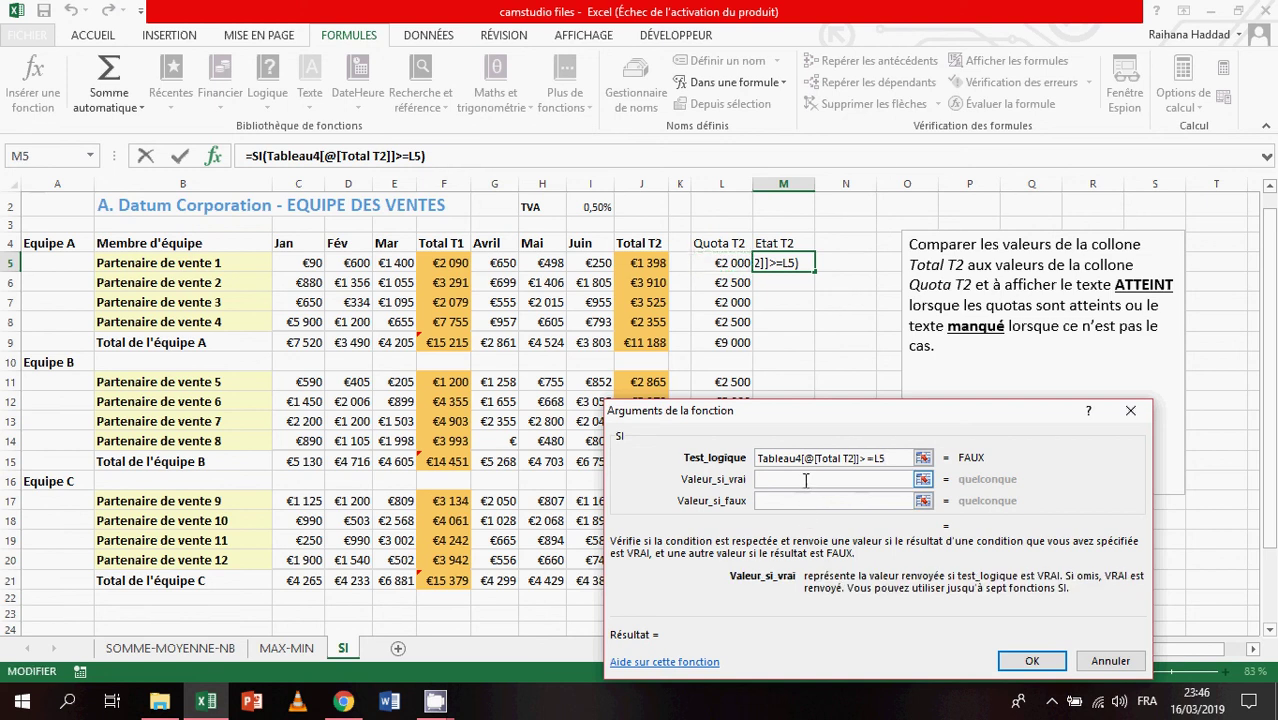
pyautogui.write('ATTEINT')
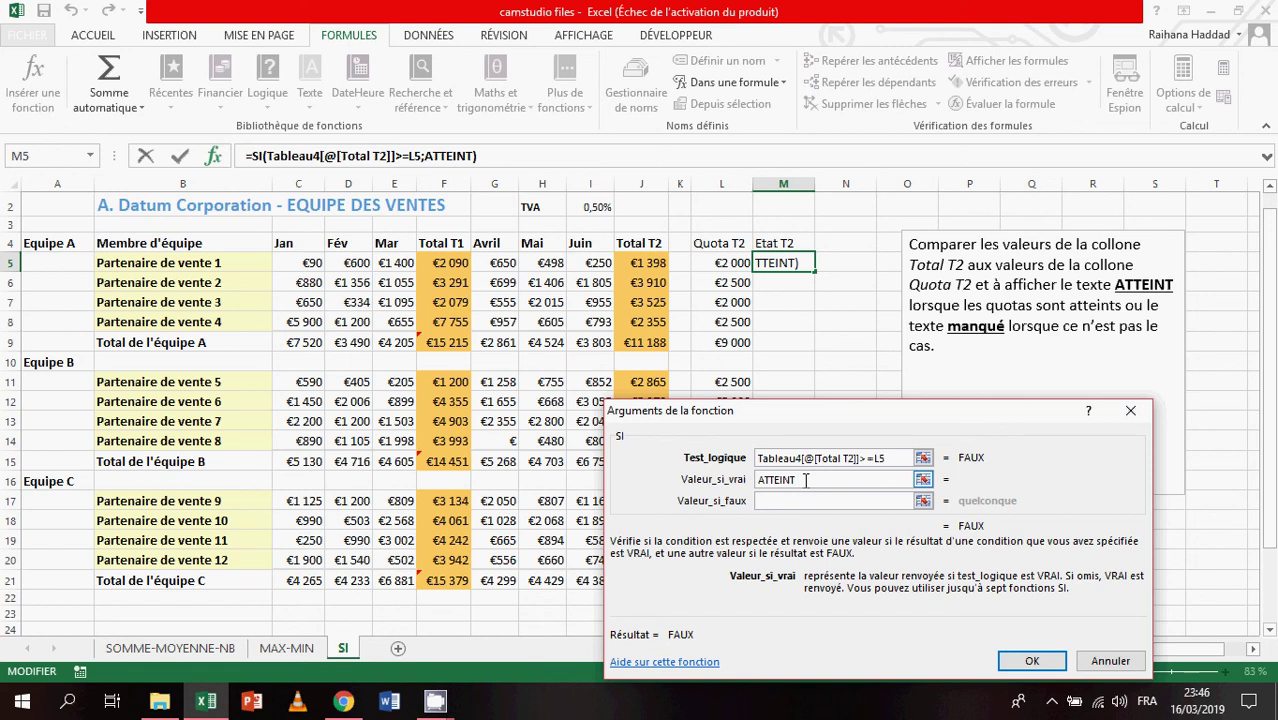
pyautogui.click(802, 501)
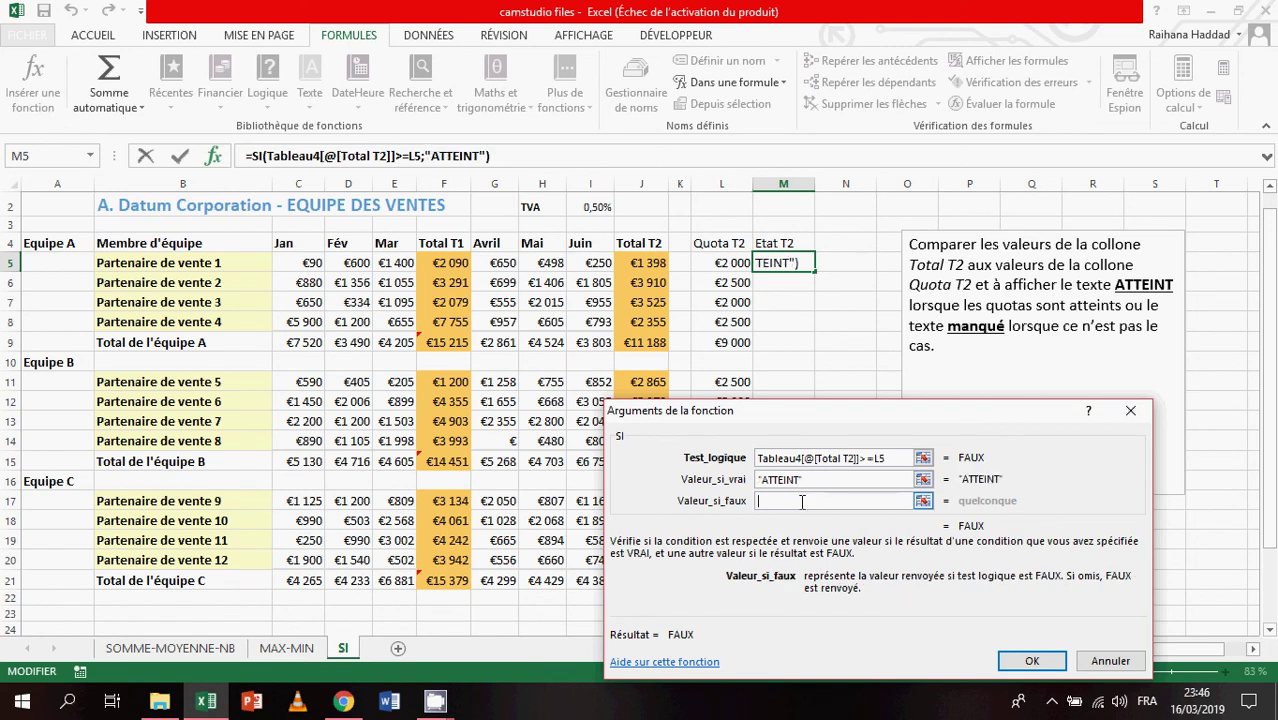
pyautogui.write('manqué')
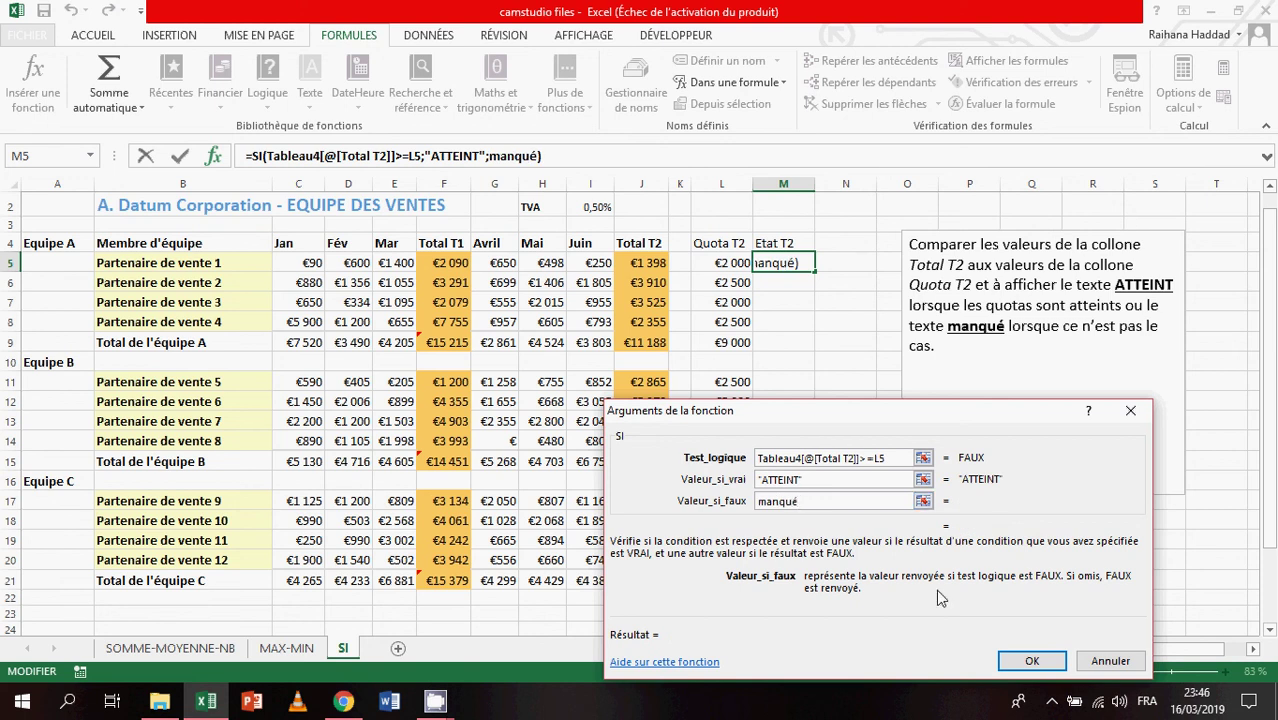
pyautogui.click(1028, 659)
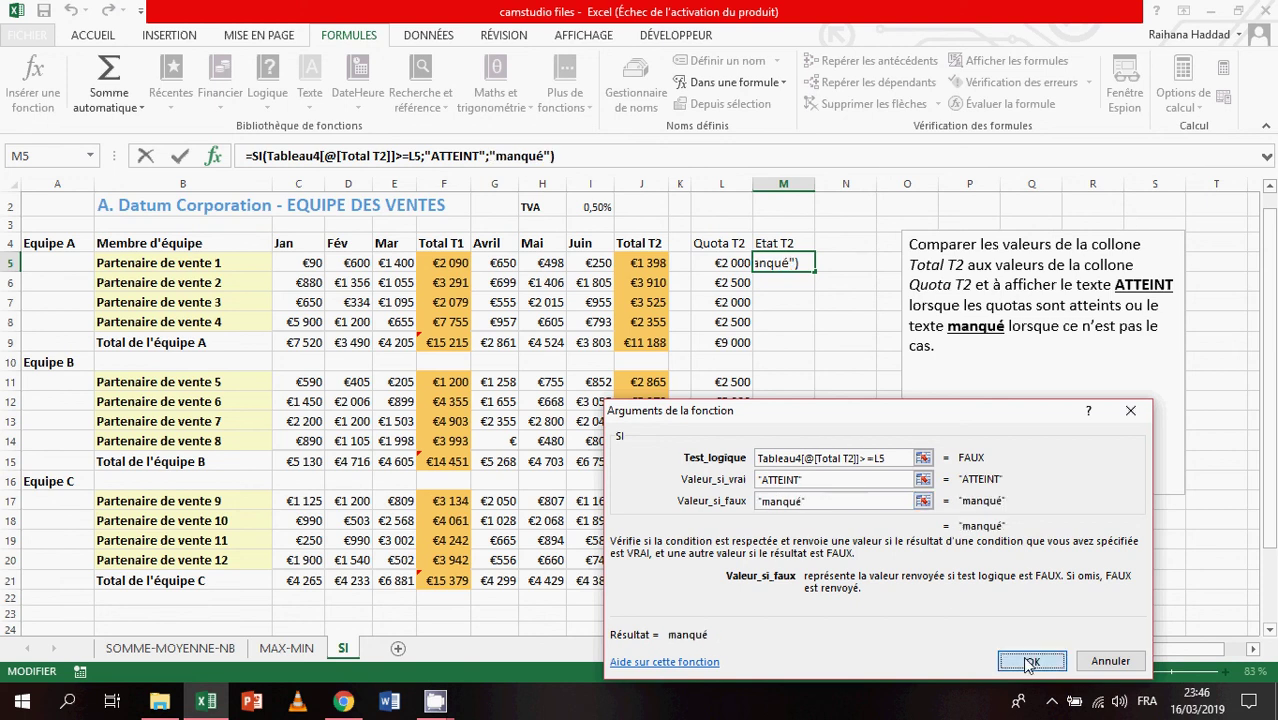